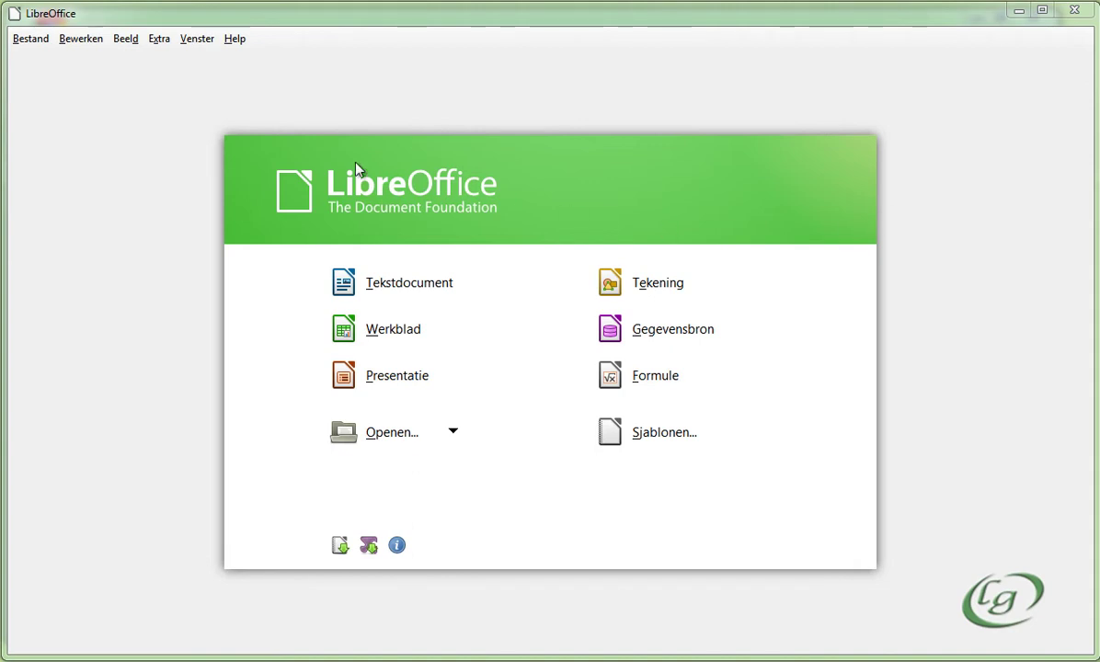
# - Open the Databank-Donoren spreadsheet from the Standaardbrief folder
pyautogui.click(37, 41)
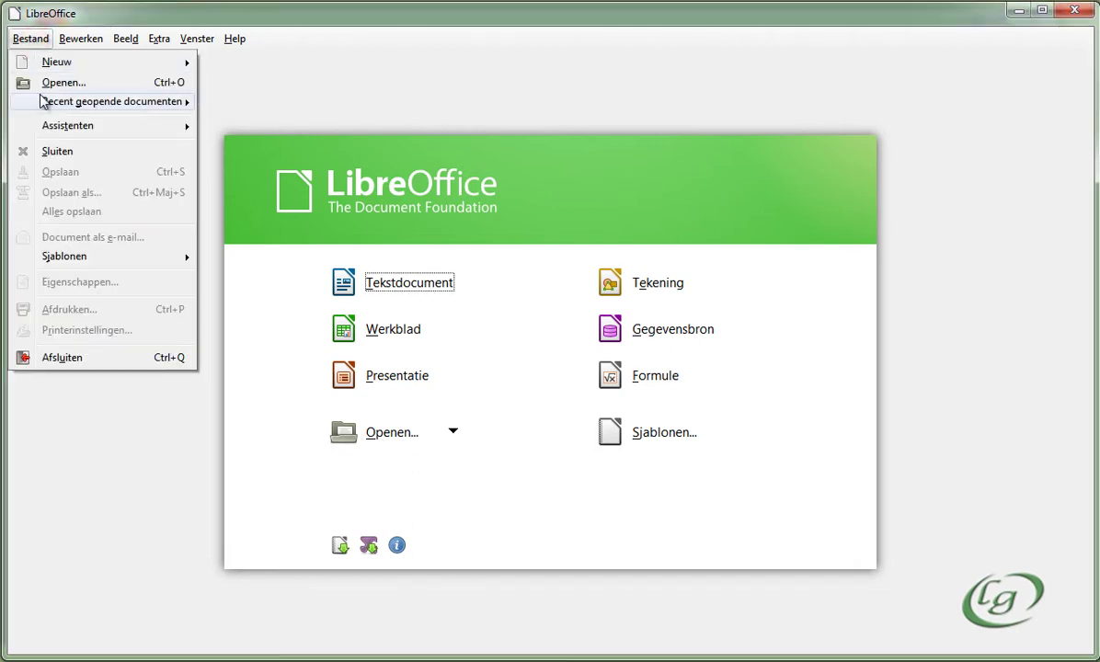
pyautogui.moveTo(41, 101)
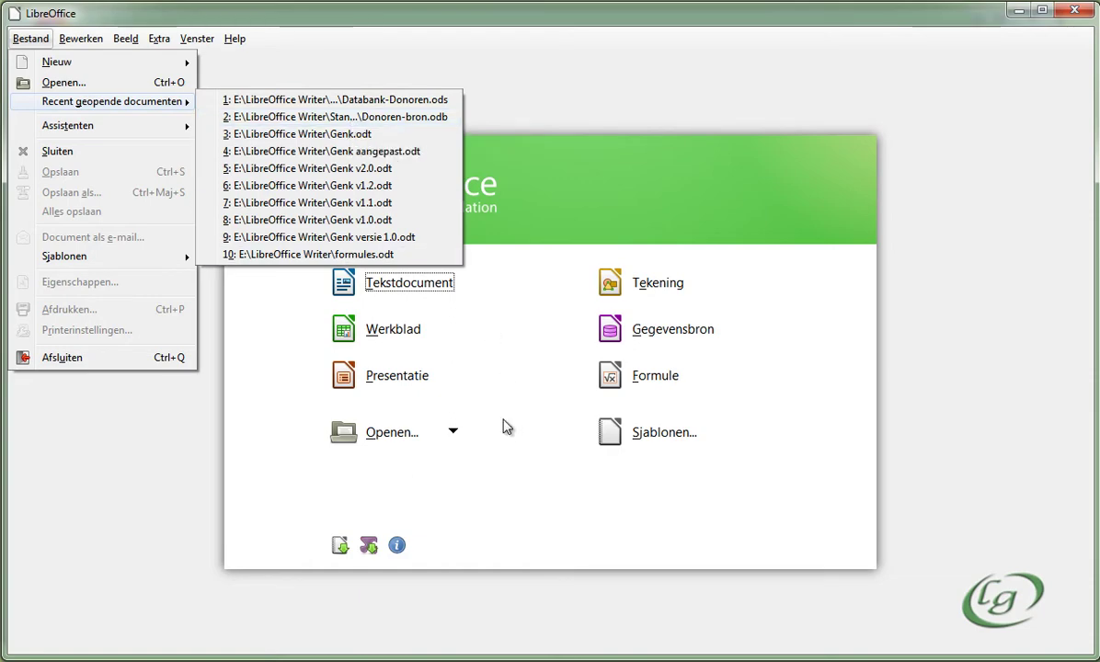
pyautogui.click(86, 86)
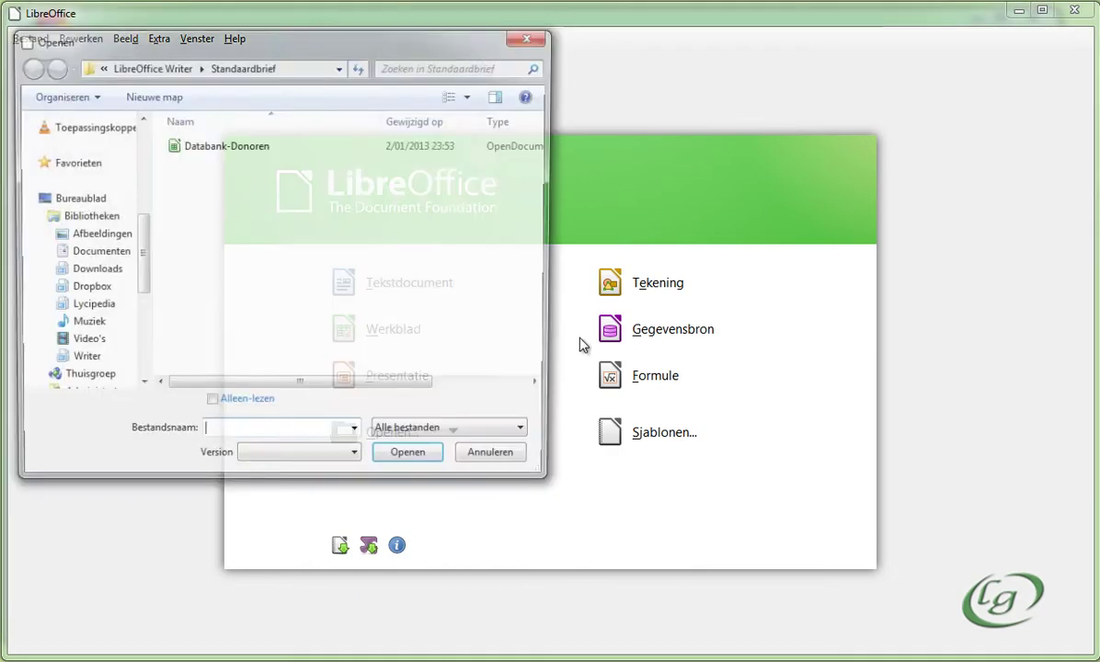
pyautogui.click(244, 150)
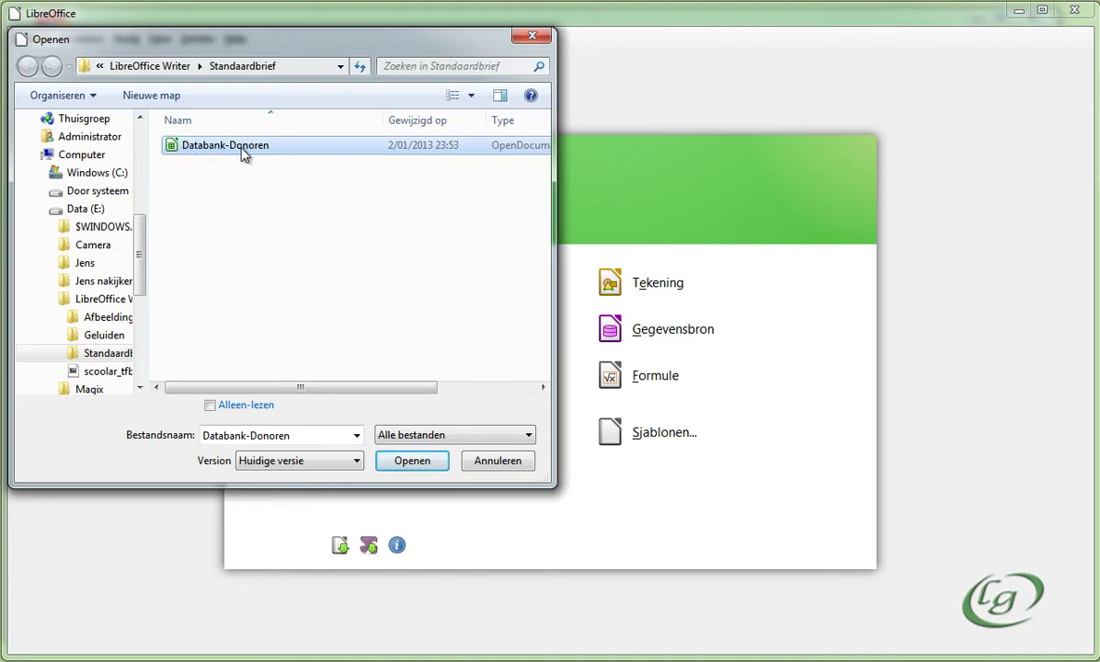
pyautogui.click(413, 462)
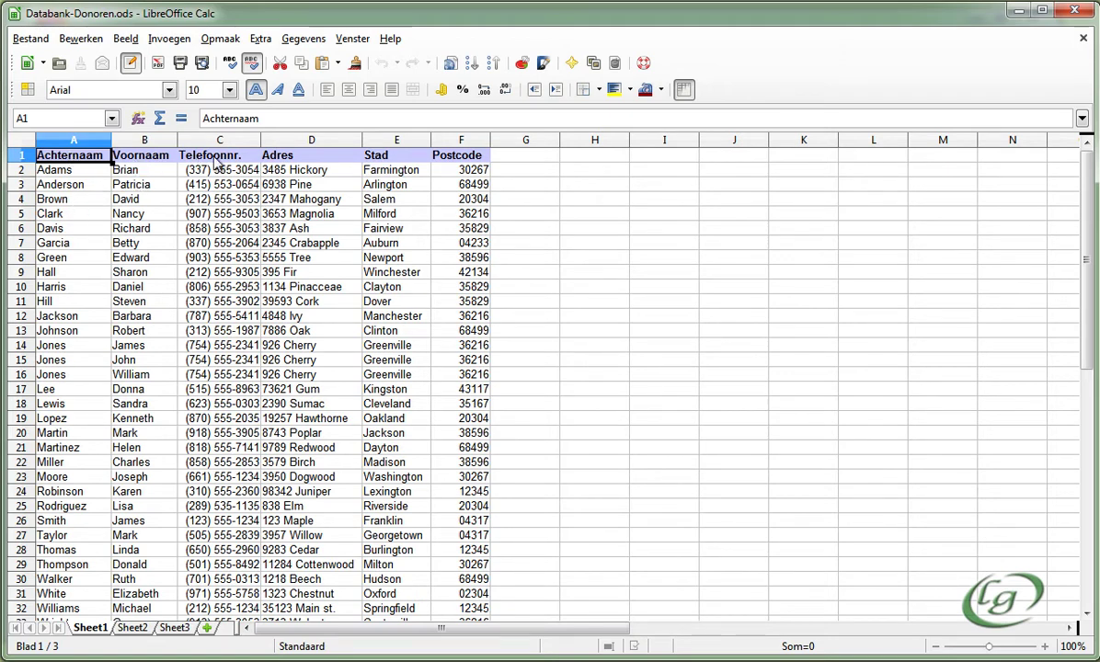
# - Examine the column headings and the records in the donor list down to the last row
pyautogui.click(271, 153)
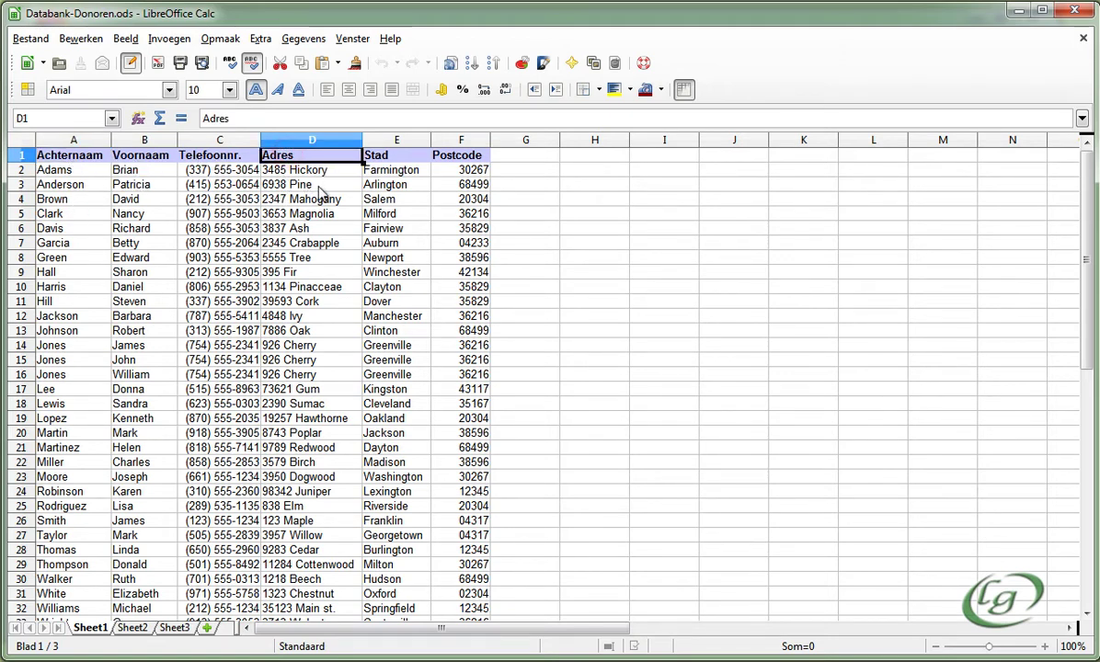
pyautogui.click(368, 154)
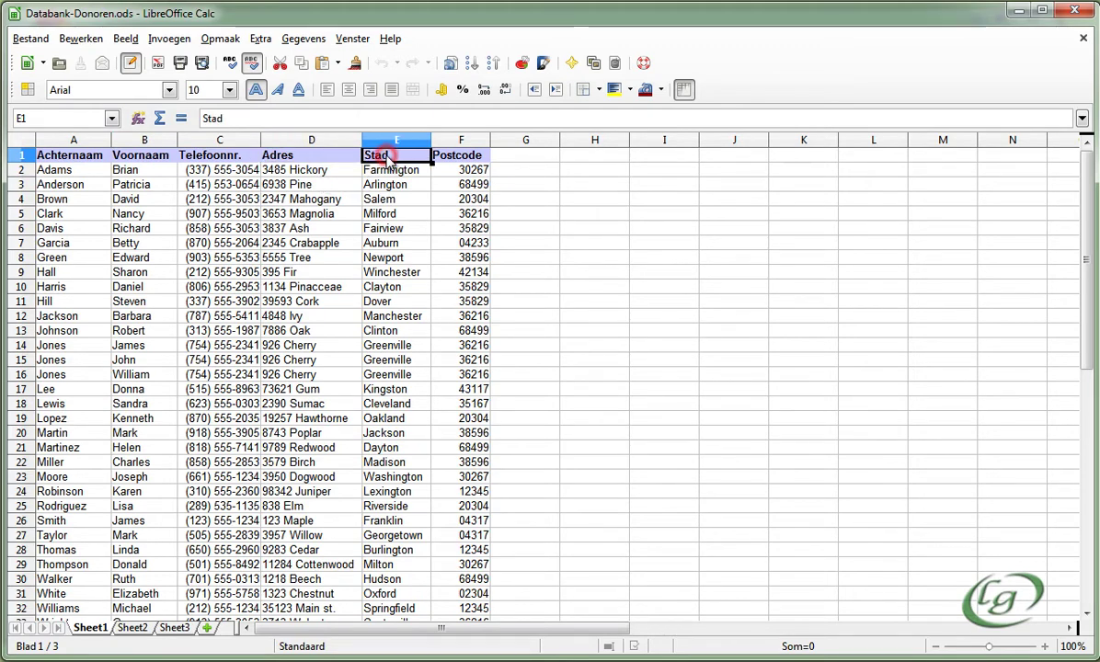
pyautogui.click(468, 155)
pyautogui.click(524, 198)
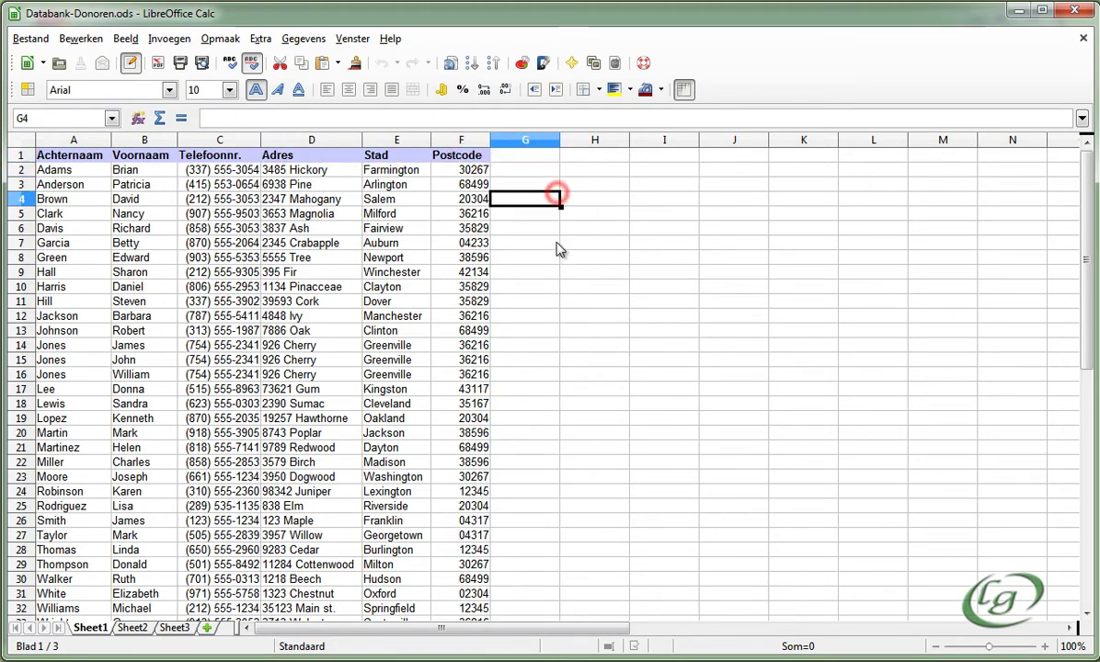
pyautogui.scroll(-6, 564, 277)
pyautogui.scroll(5, 564, 278)
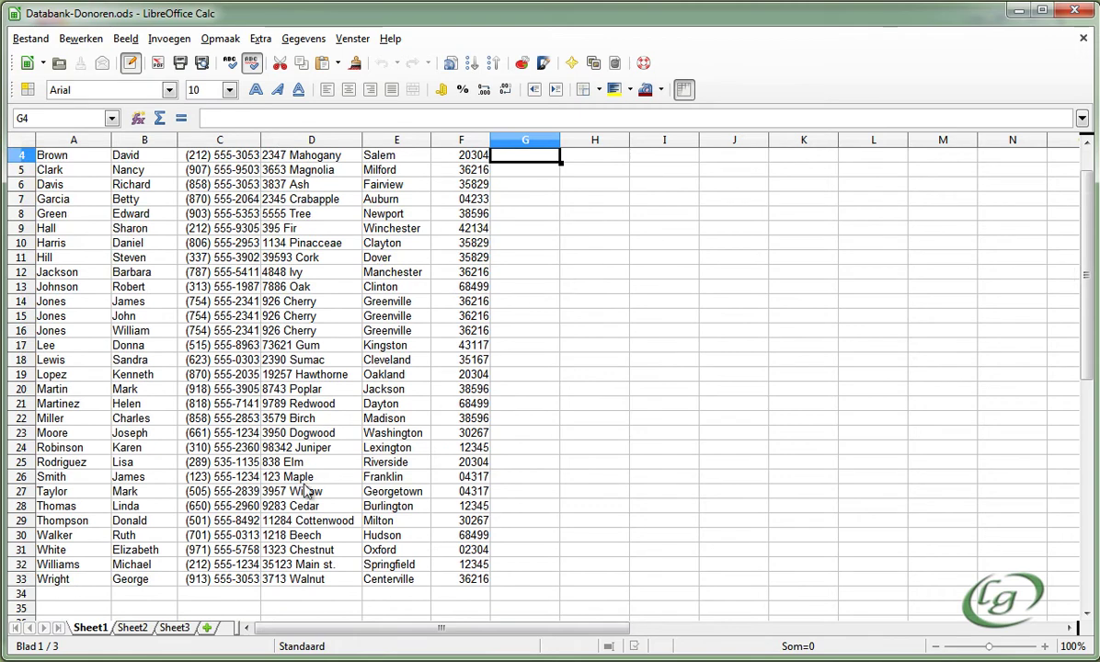
pyautogui.scroll(1, 79, 346)
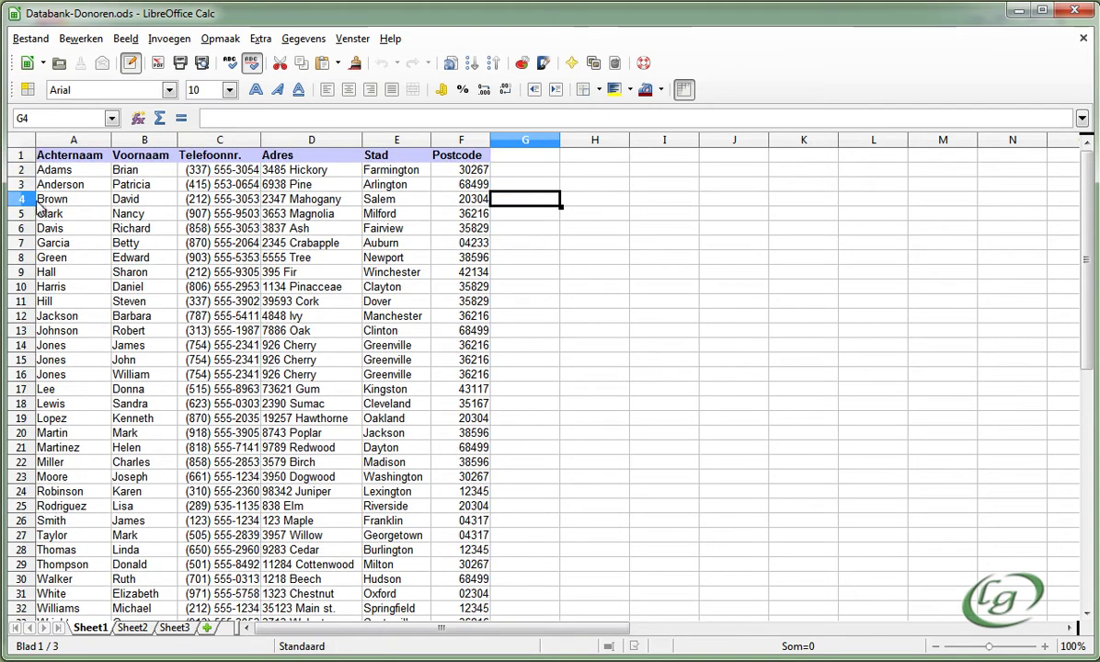
# - Rename Sheet1 to Lijst and close the spreadsheet with its changes saved
pyautogui.rightClick(96, 635)
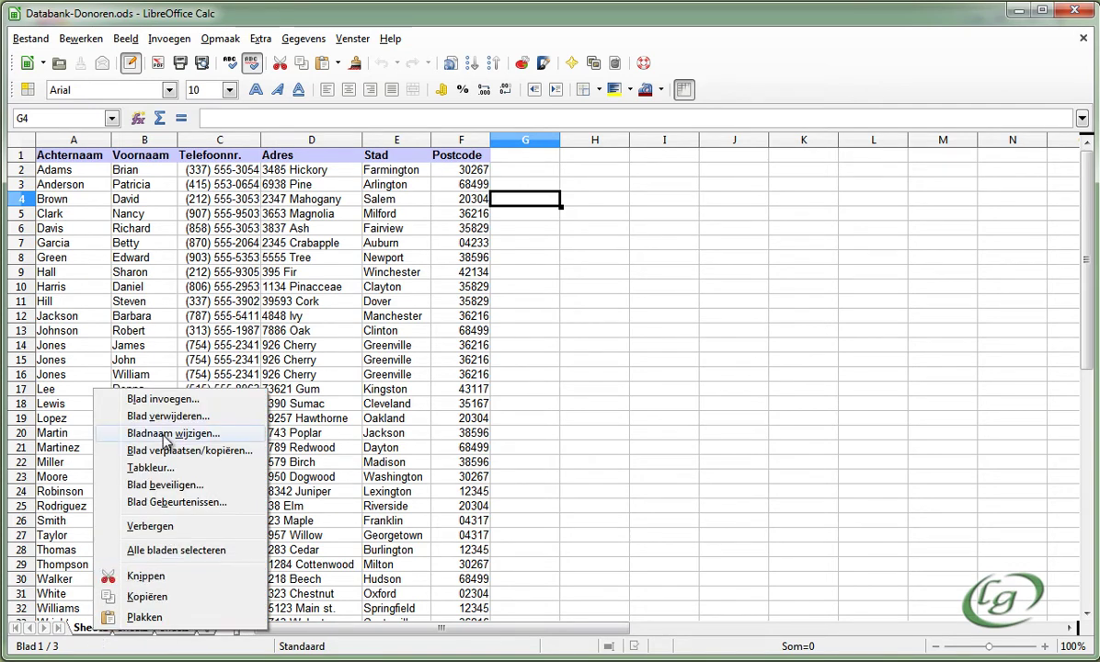
pyautogui.click(166, 435)
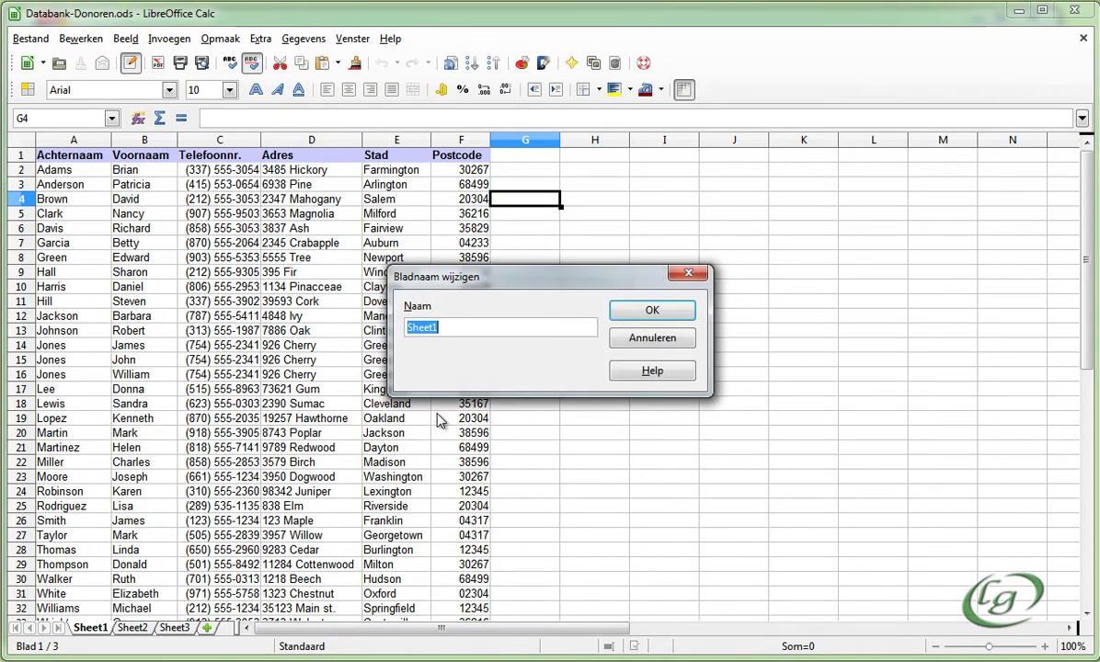
pyautogui.write('Lijst')
pyautogui.click(622, 311)
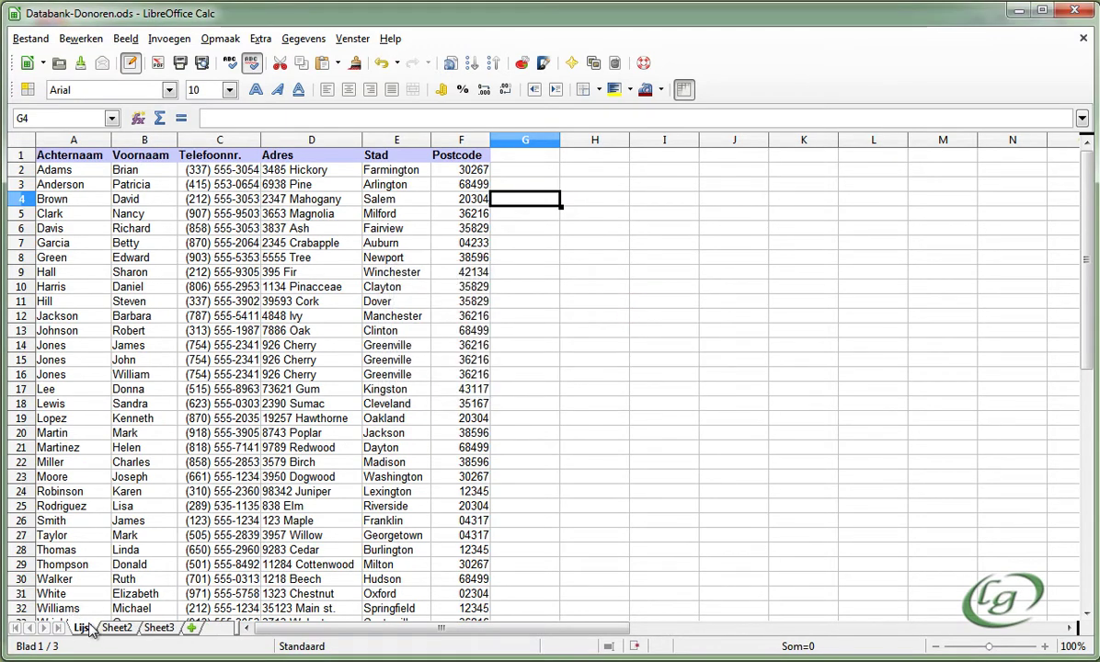
pyautogui.click(1084, 40)
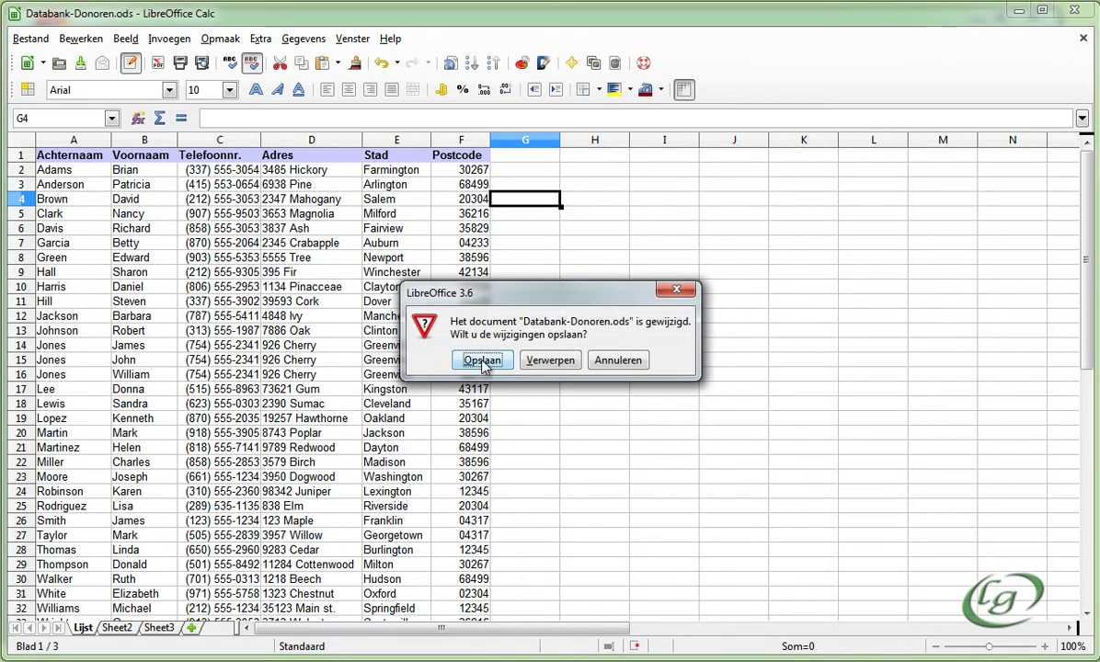
pyautogui.click(482, 361)
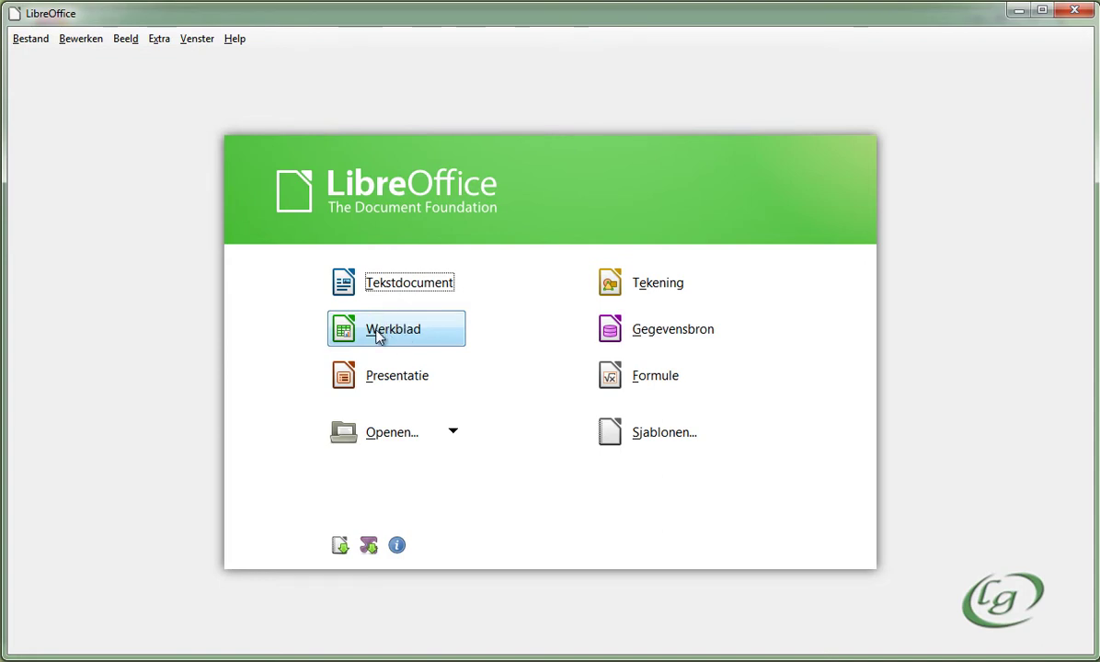
# - Start a new data source that connects to an existing database of type Werkblad
pyautogui.click(670, 337)
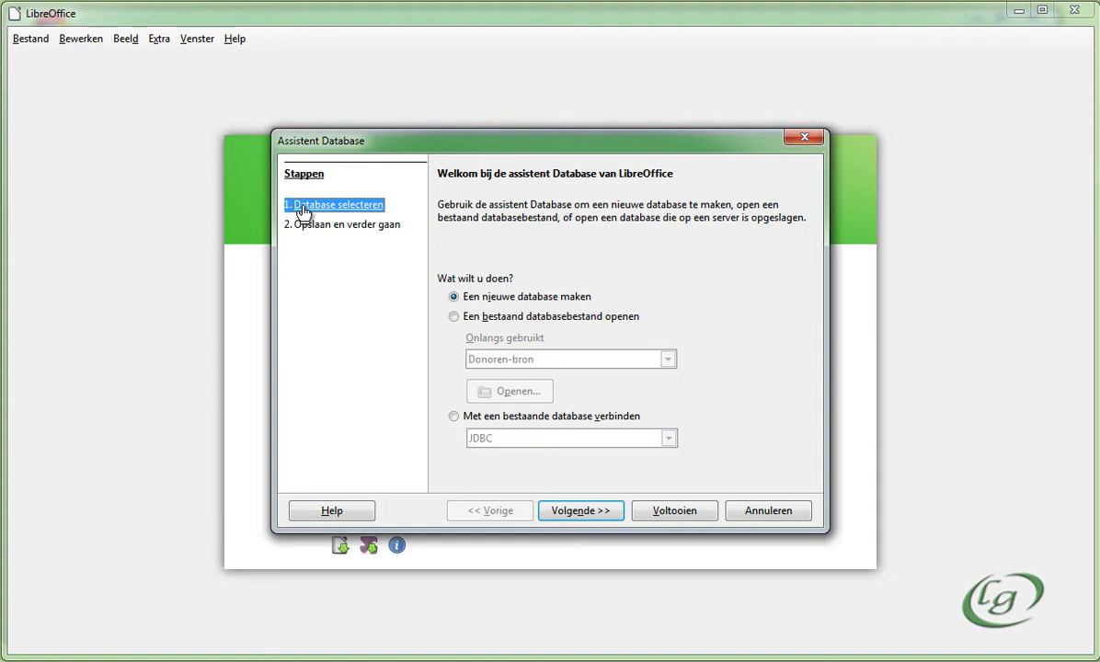
pyautogui.click(511, 416)
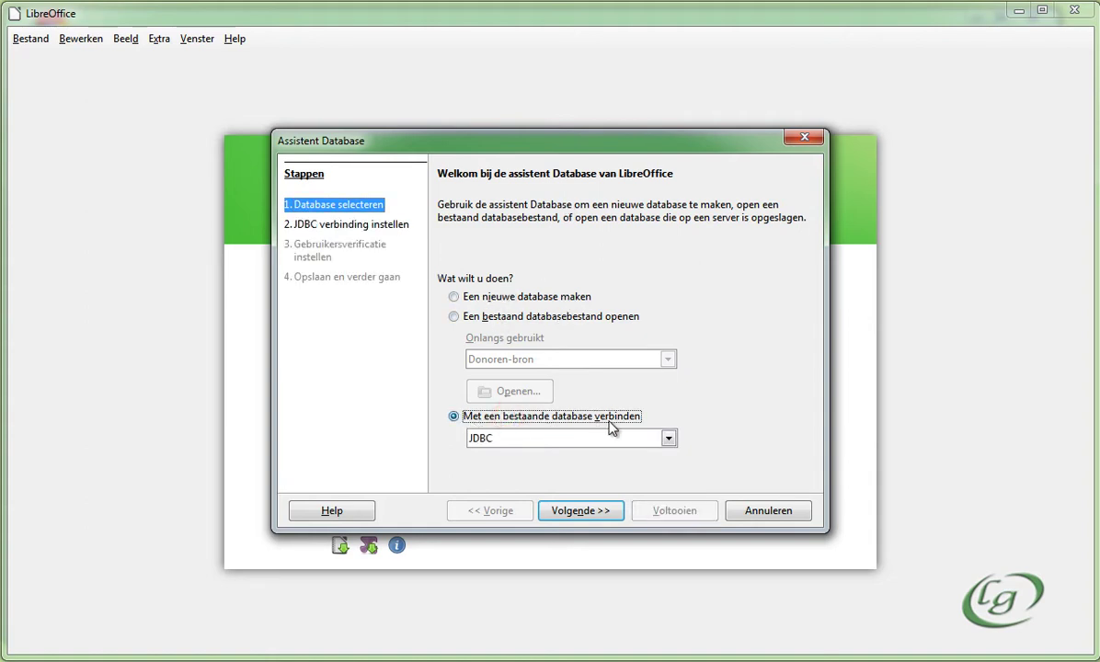
pyautogui.click(501, 439)
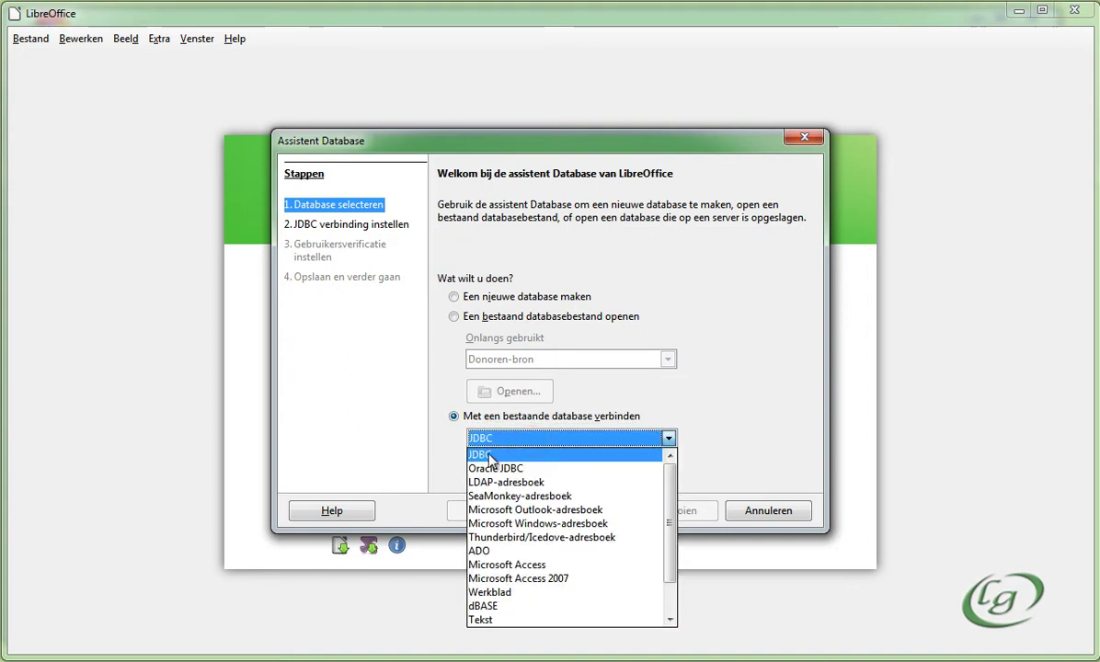
pyautogui.click(493, 593)
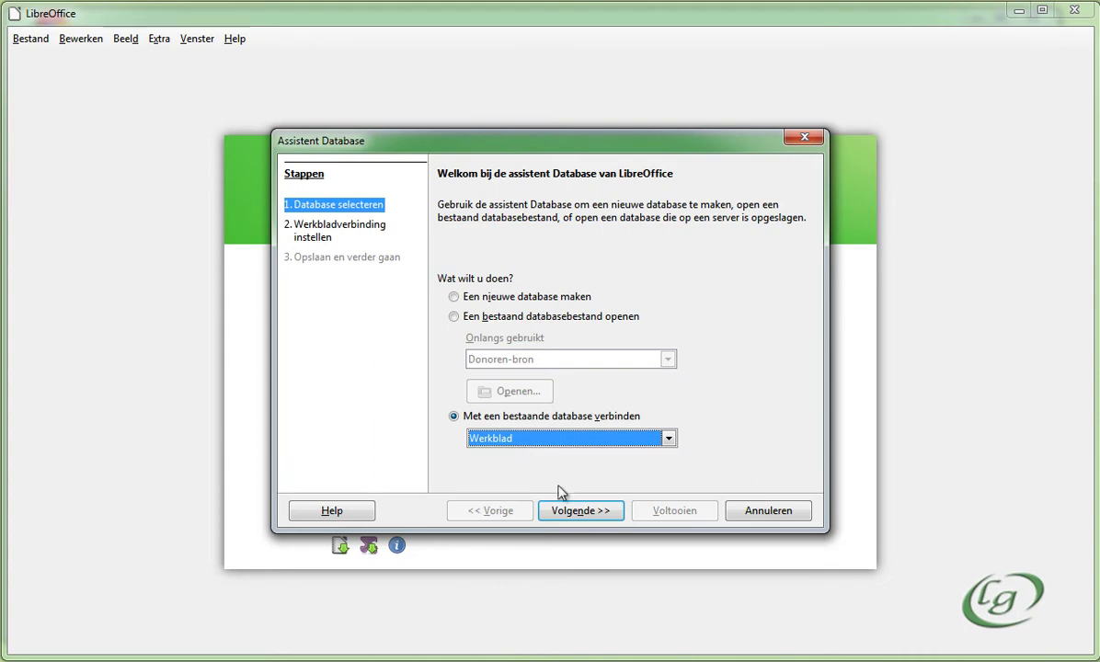
pyautogui.click(588, 514)
# - Set Databank-Donoren.ods from the Standaardbrief folder as the source spreadsheet, without requiring a password
pyautogui.click(545, 270)
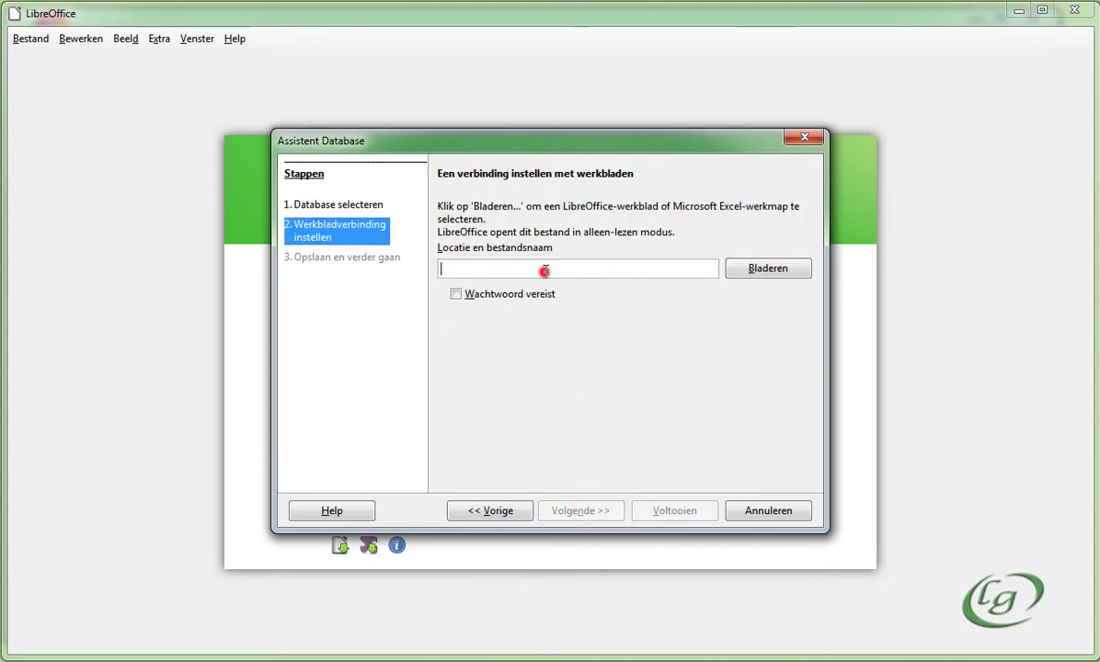
pyautogui.click(733, 268)
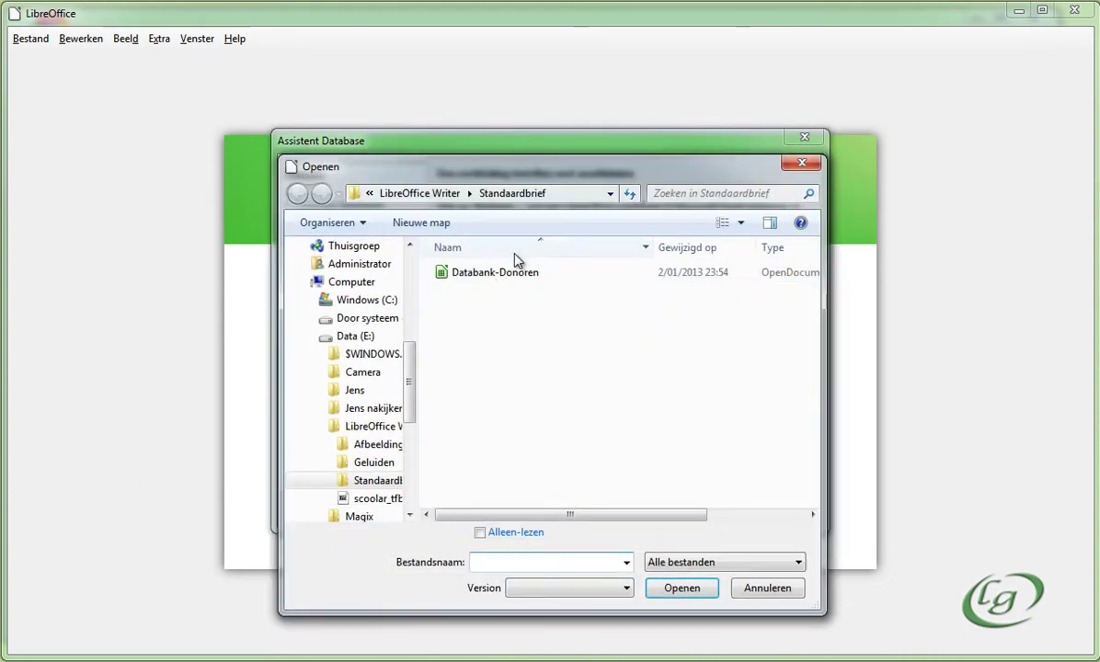
pyautogui.click(488, 274)
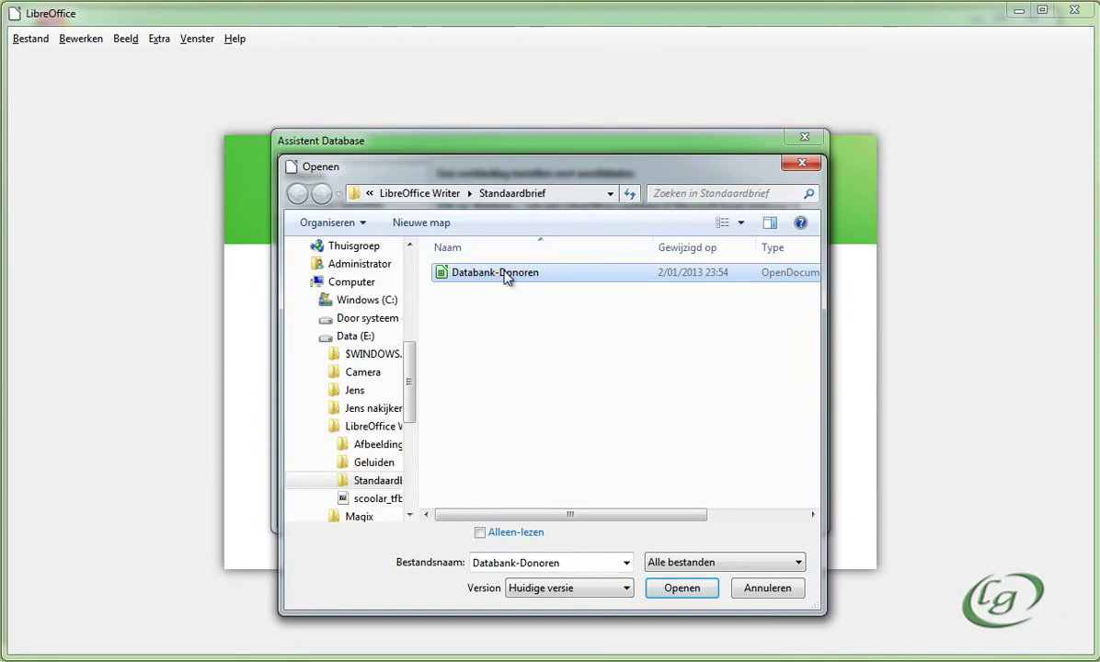
pyautogui.click(695, 590)
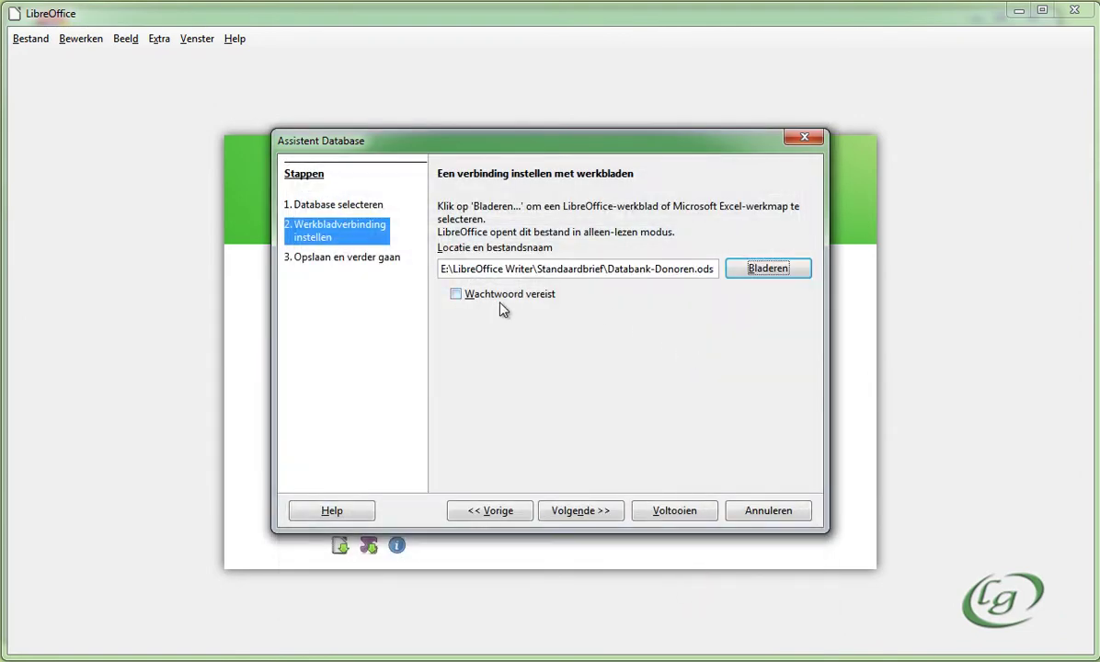
pyautogui.click(603, 518)
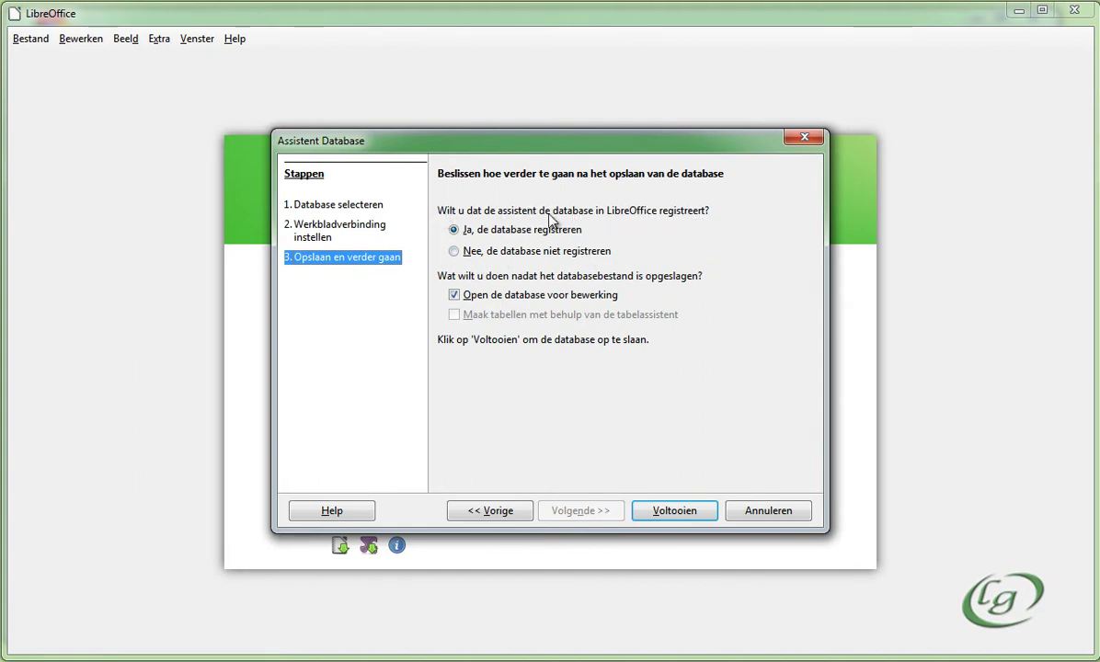
# - Choose to register the database in LibreOffice and turn off opening it for editing after saving
pyautogui.click(454, 251)
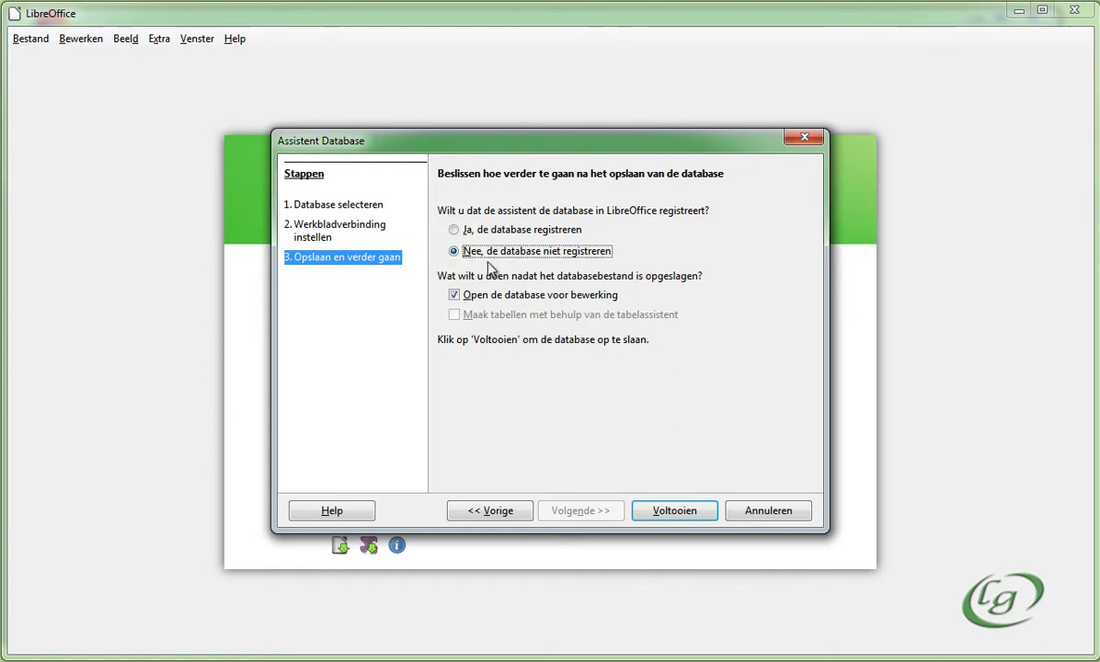
pyautogui.click(455, 230)
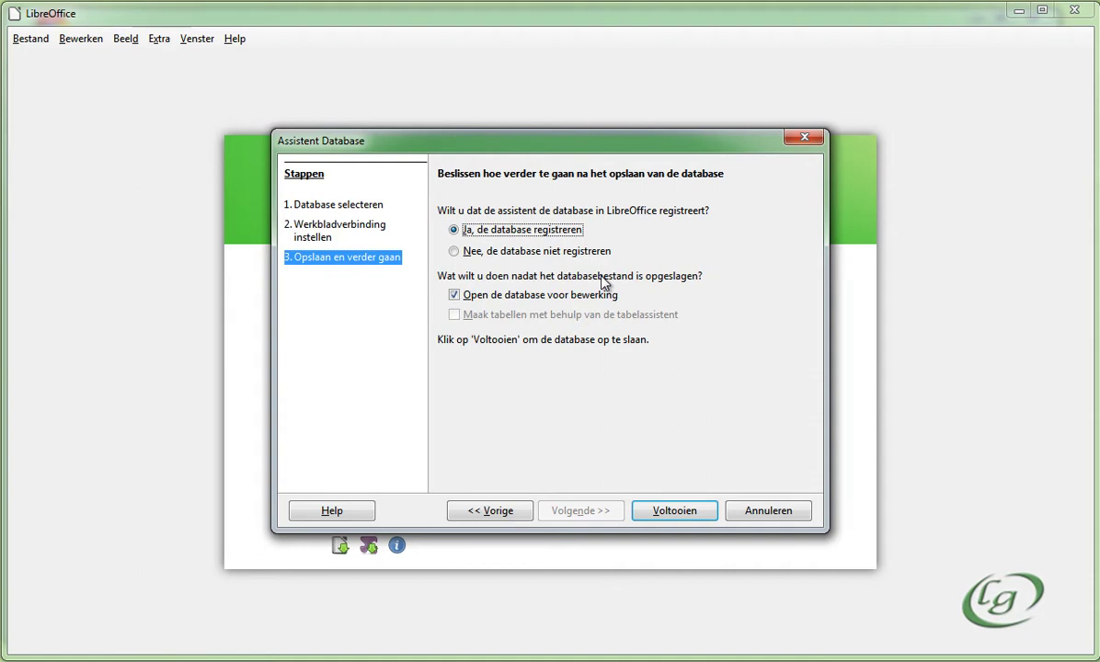
pyautogui.click(456, 298)
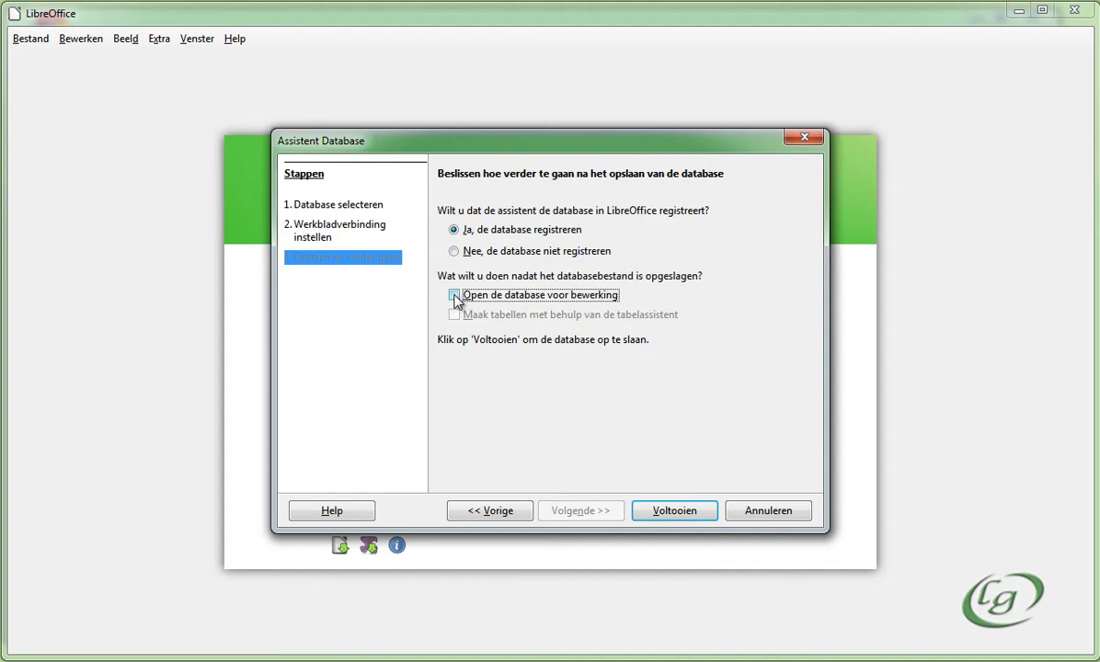
# - Finish the database wizard and save the database as Donoren-bron in the Standaardbrief folder
pyautogui.click(697, 516)
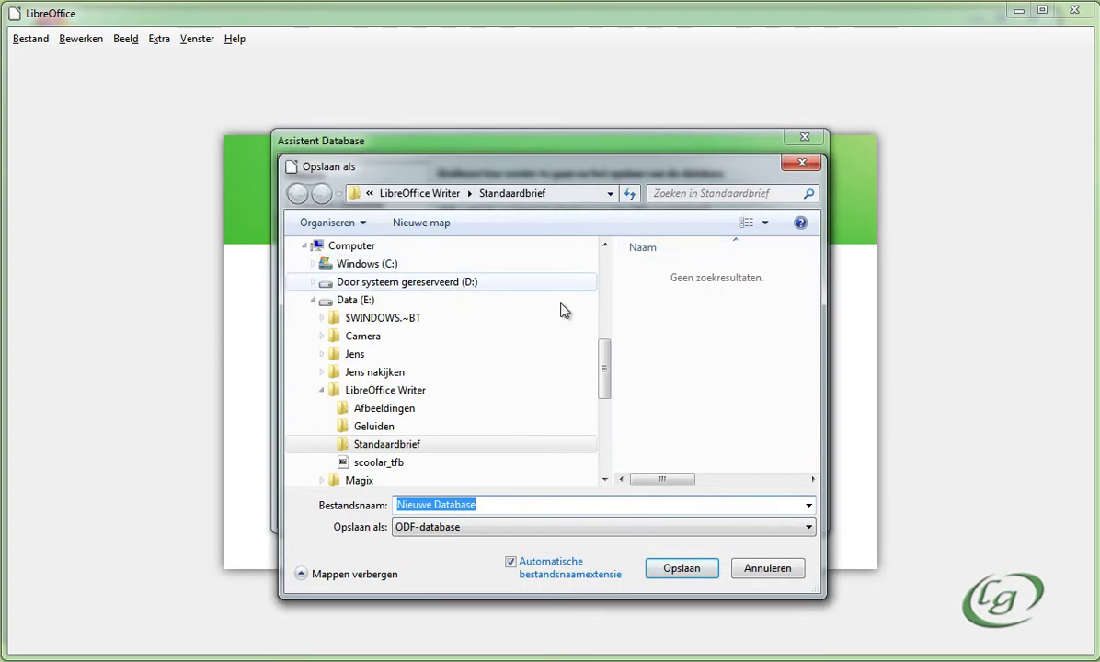
pyautogui.click(480, 505)
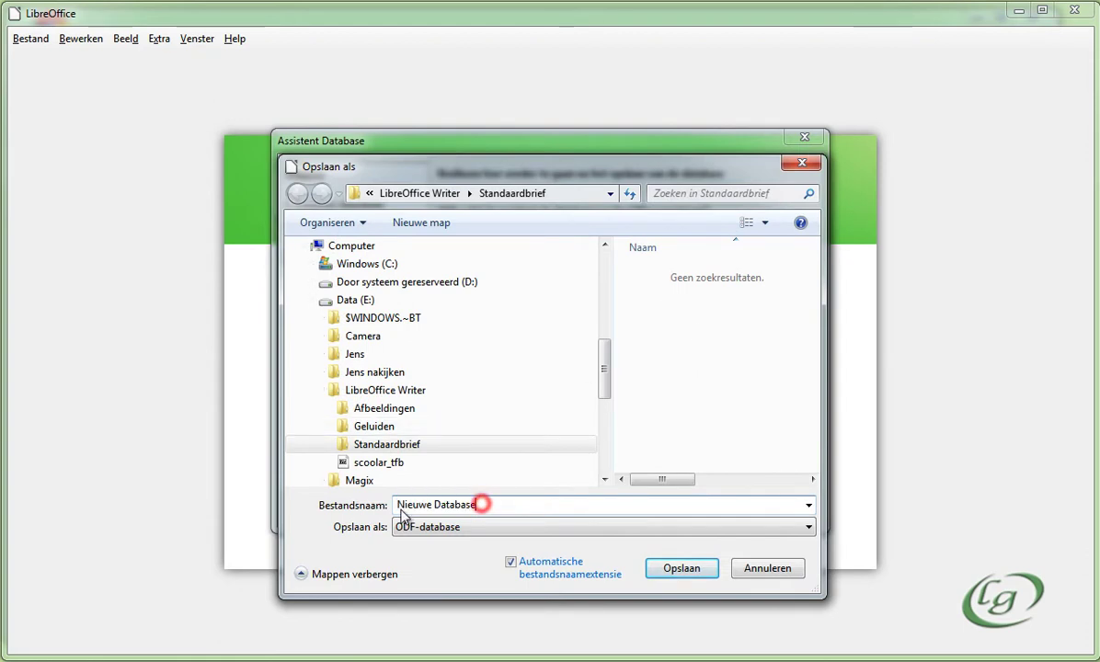
pyautogui.doubleClick(478, 505)
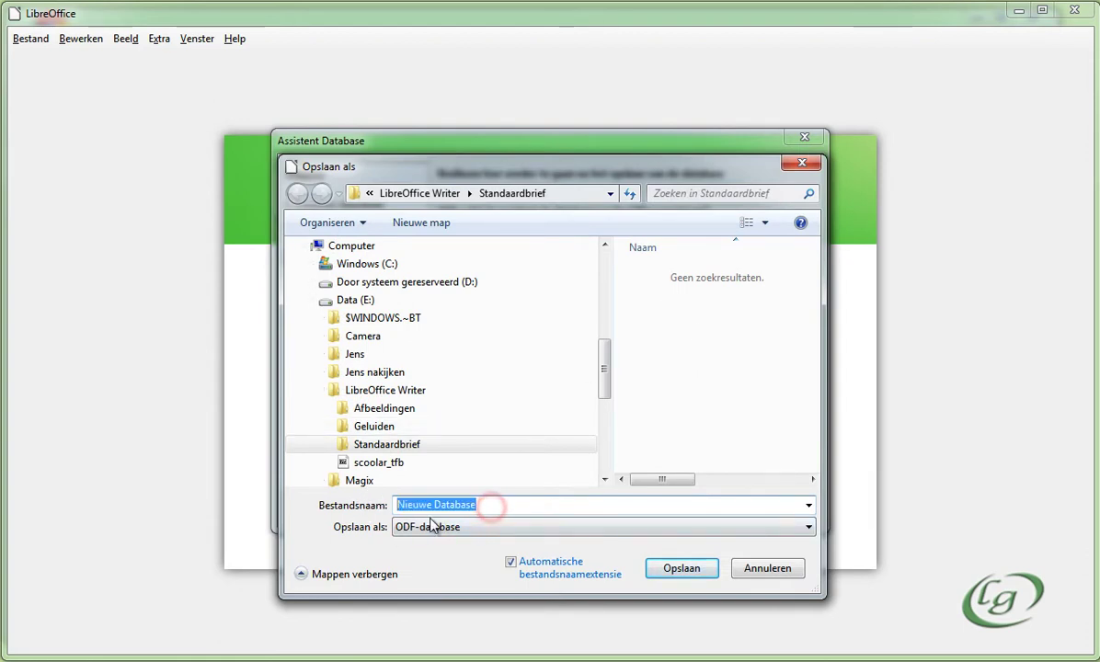
pyautogui.write('Donor')
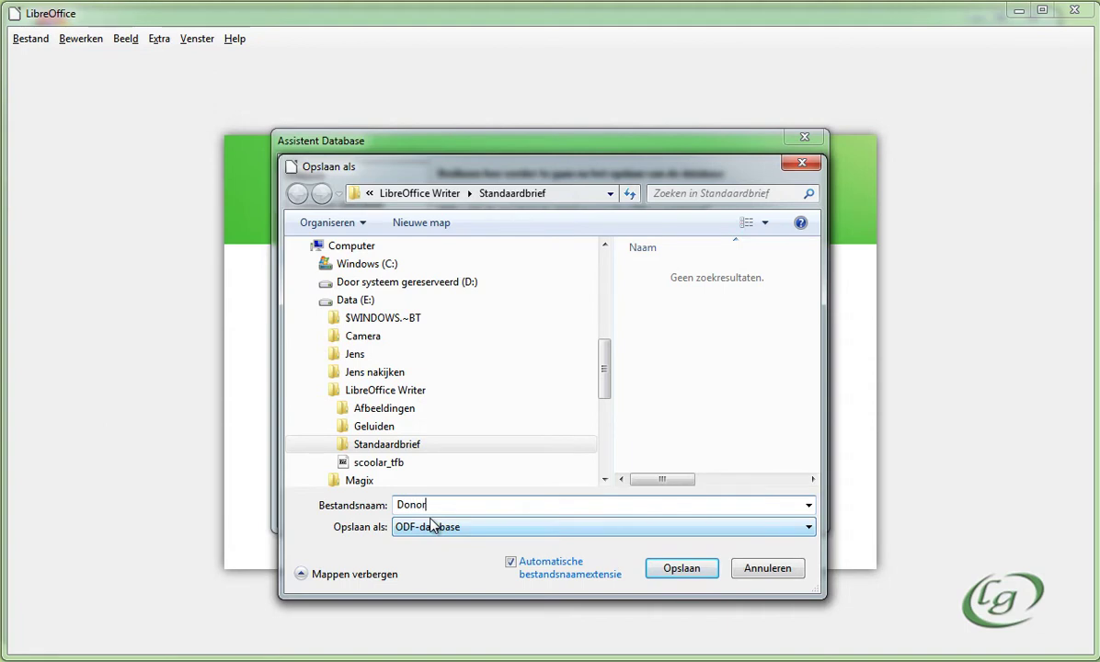
pyautogui.write('en-bron')
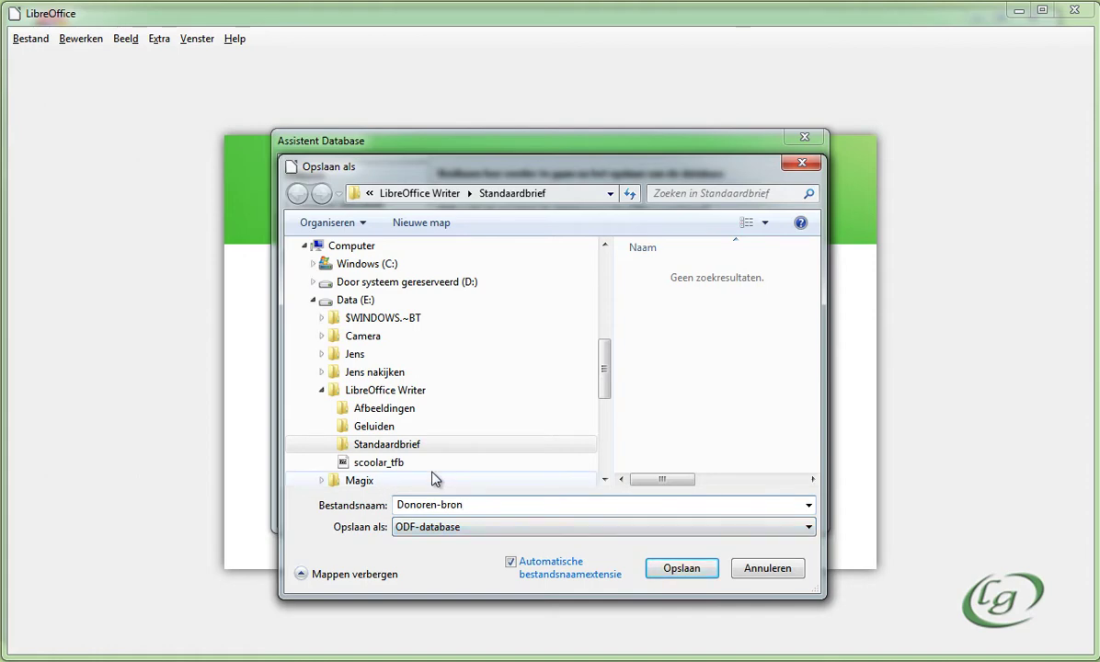
pyautogui.click(686, 567)
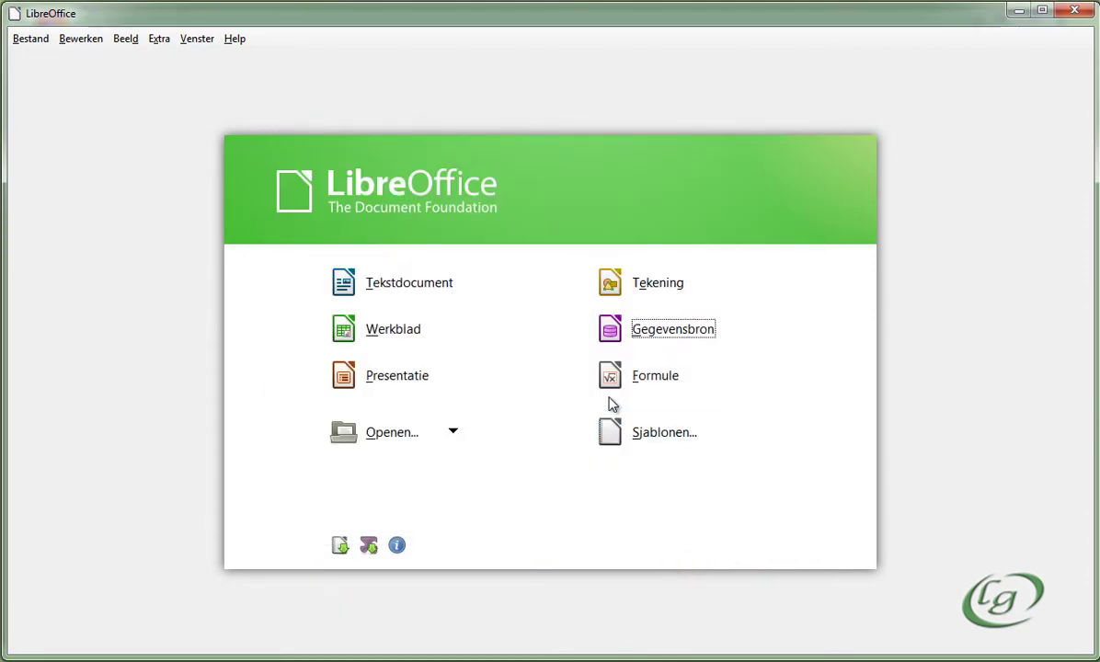
# - Create a new blank text document and place the text cursor at its start
pyautogui.click(432, 284)
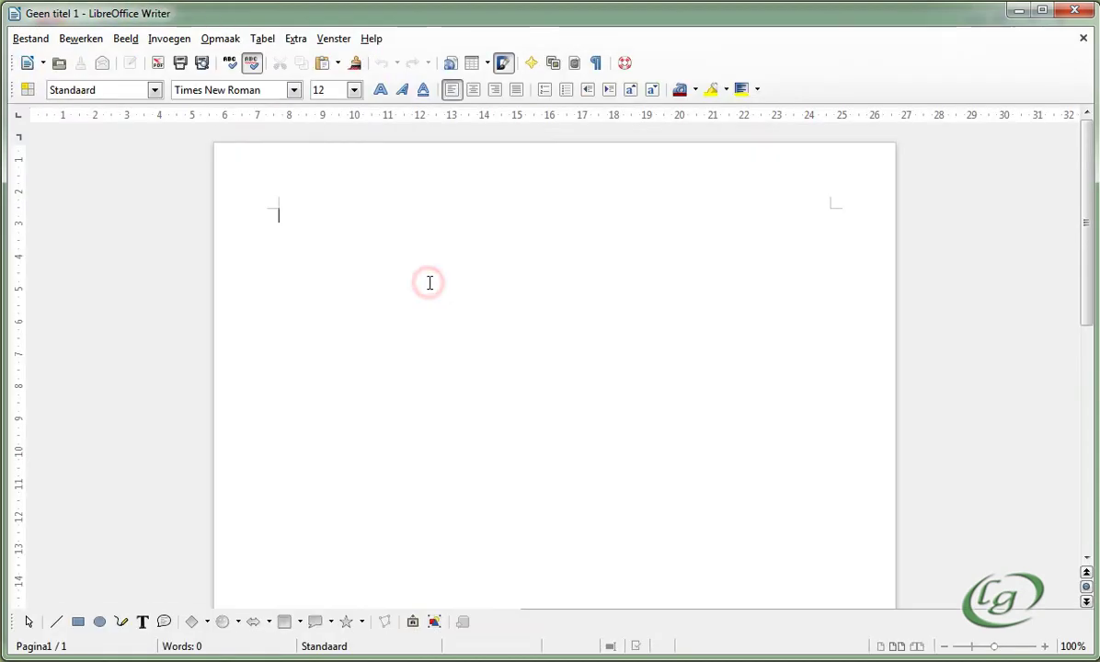
pyautogui.click(364, 240)
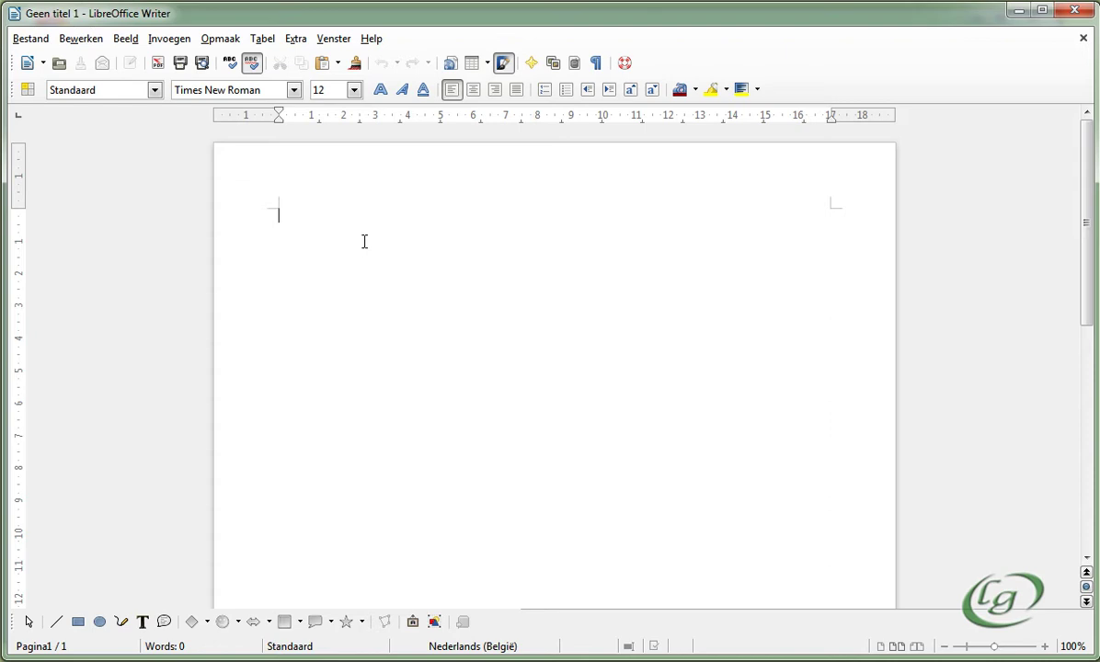
# - Write the salutation "Beste x," and, after a blank line, "Ik wens je graag uit te nodigen op de jaarlijkse vergadering."
pyautogui.write('Beste x,  ')
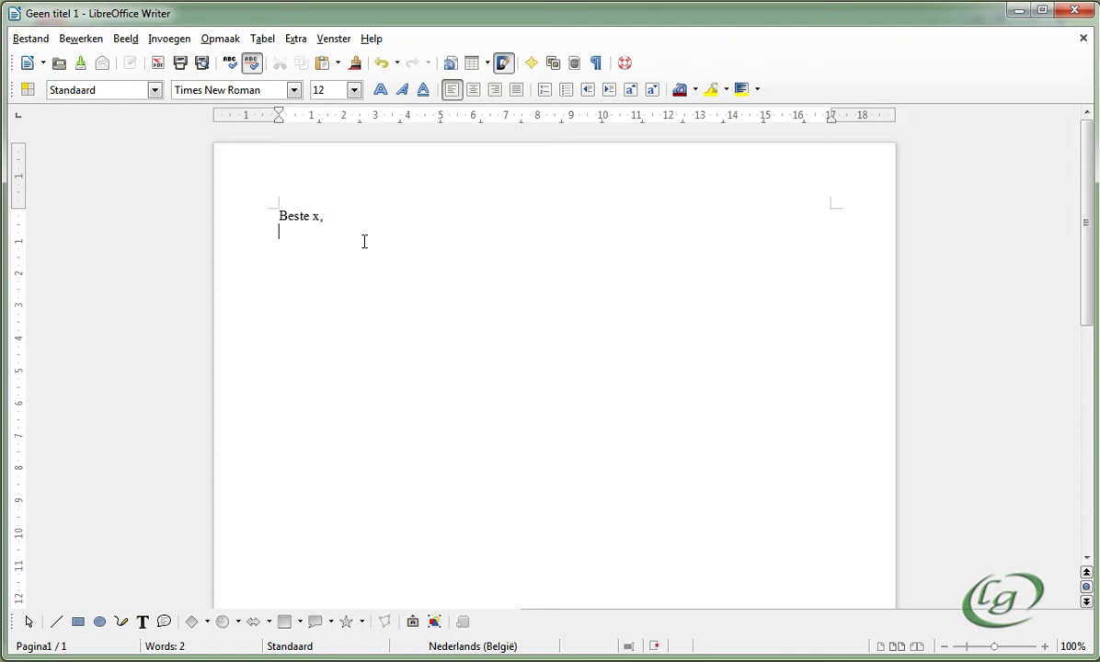
pyautogui.write('Ik wens je graag uit te no')
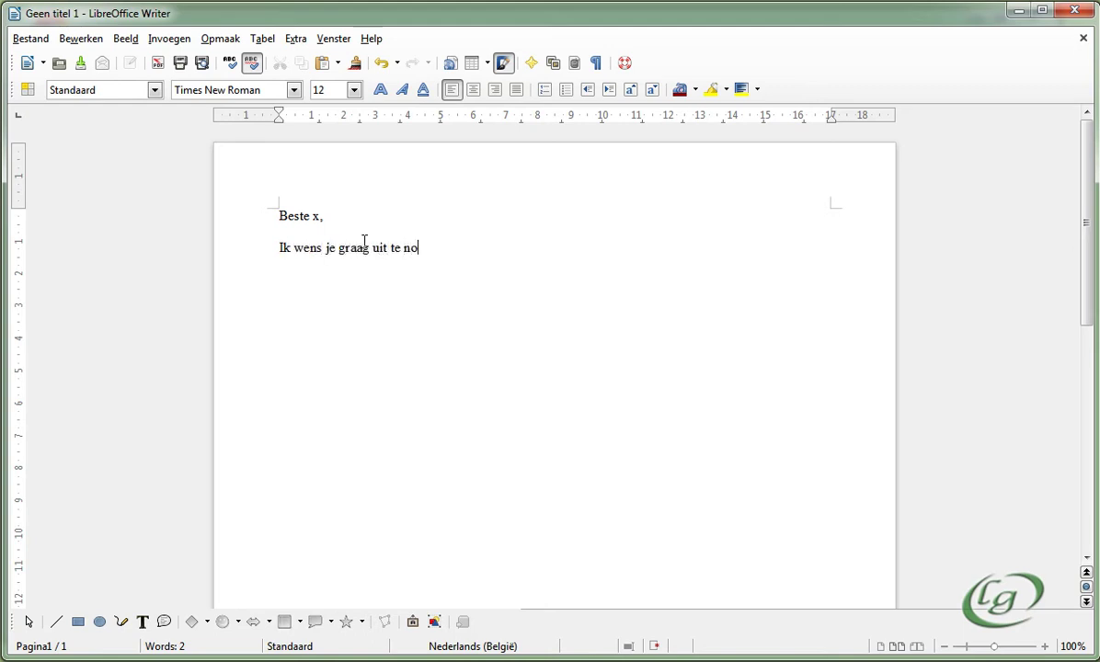
pyautogui.write('digen op de jaarlijkse verga')
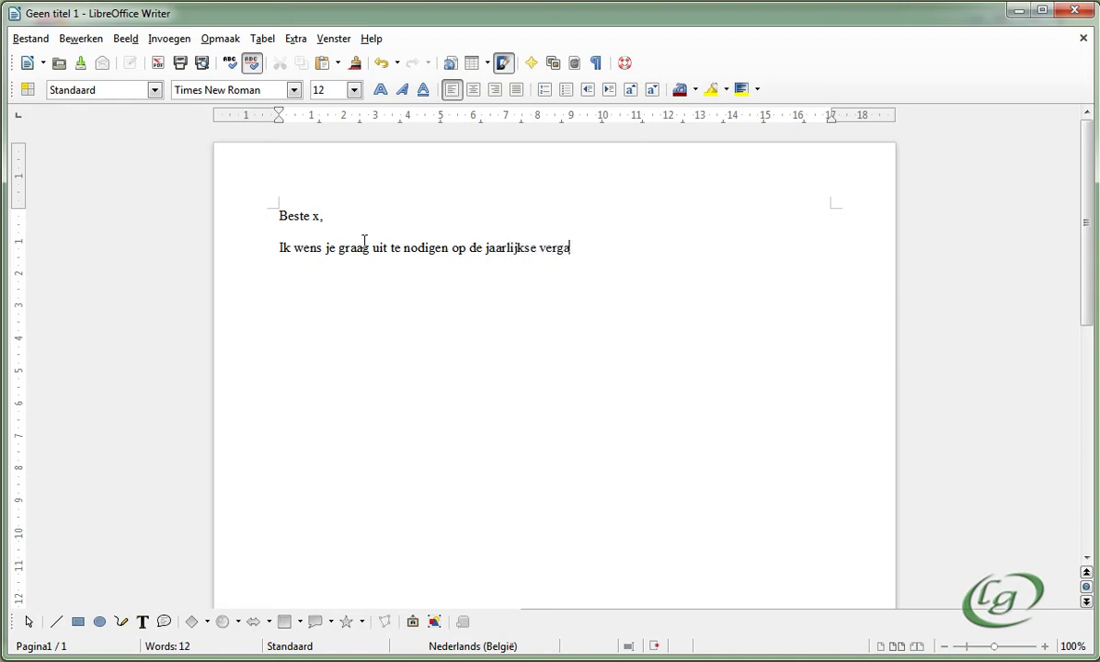
pyautogui.write('dering.')
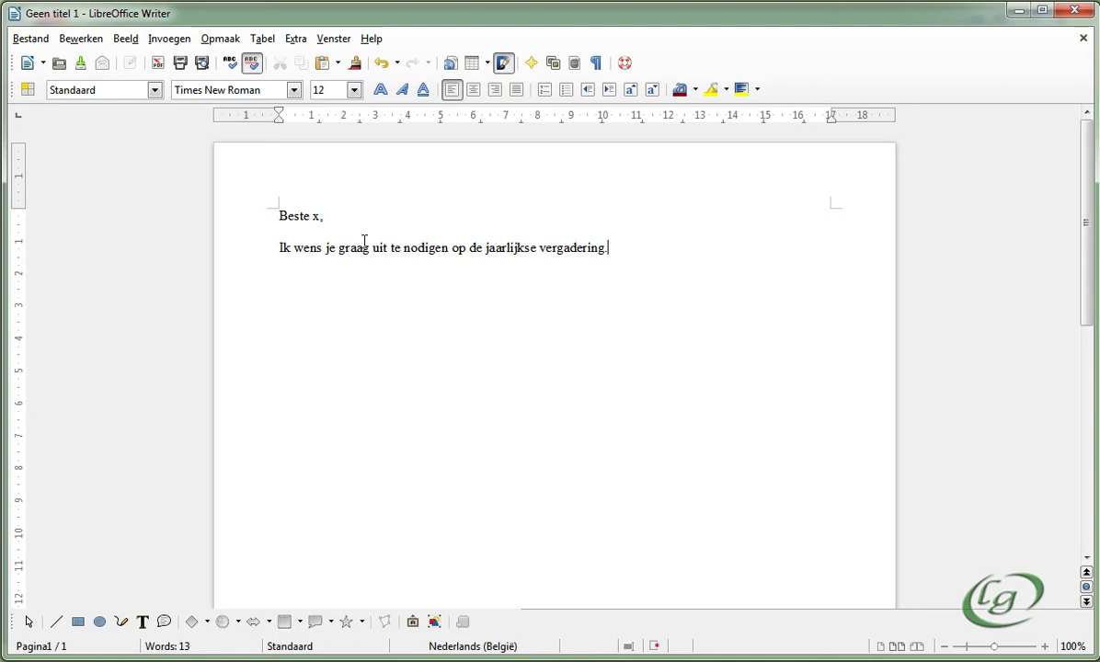
pyautogui.write(' Bezoek www.delijn')
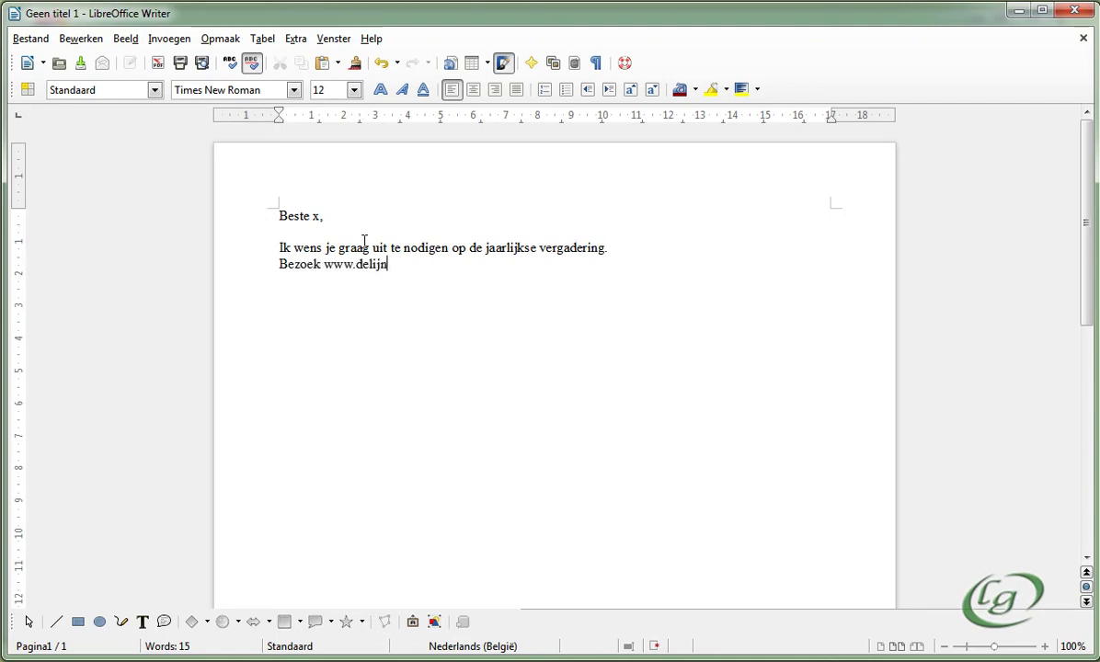
pyautogui.write('.be voor de b')
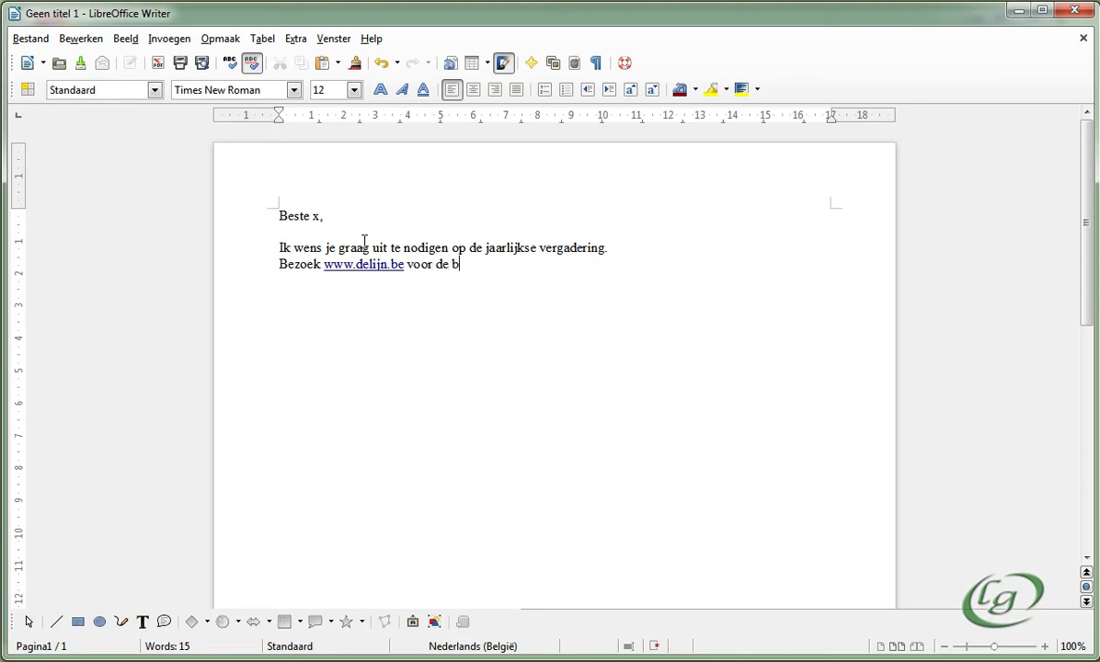
pyautogui.write('este verbinding')
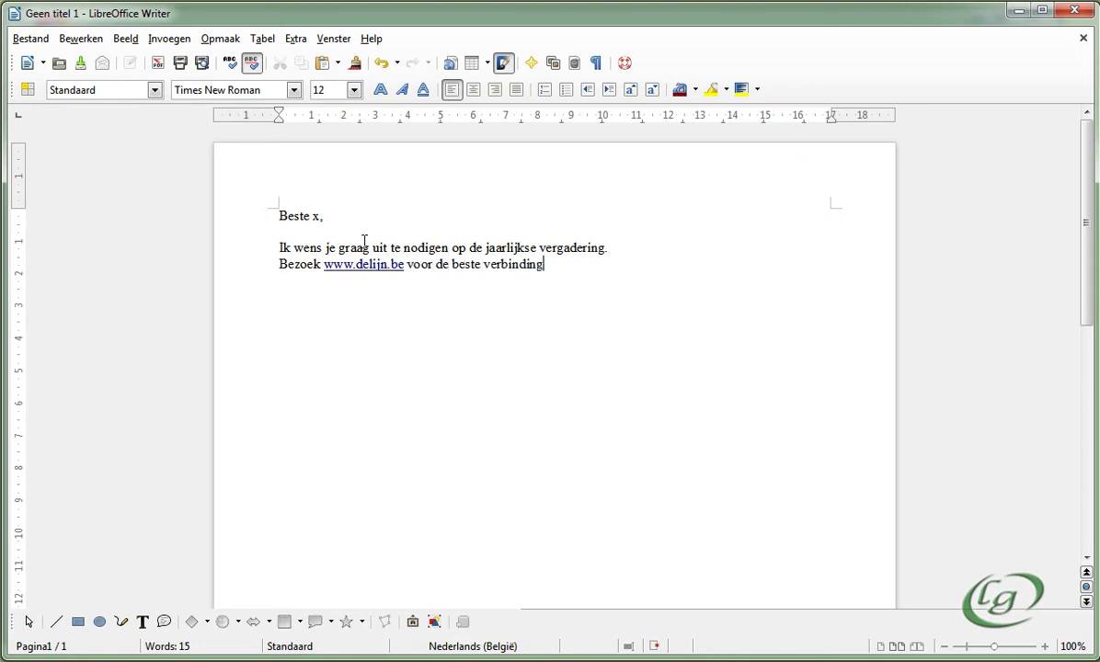
pyautogui.write(' vanuit stad.')
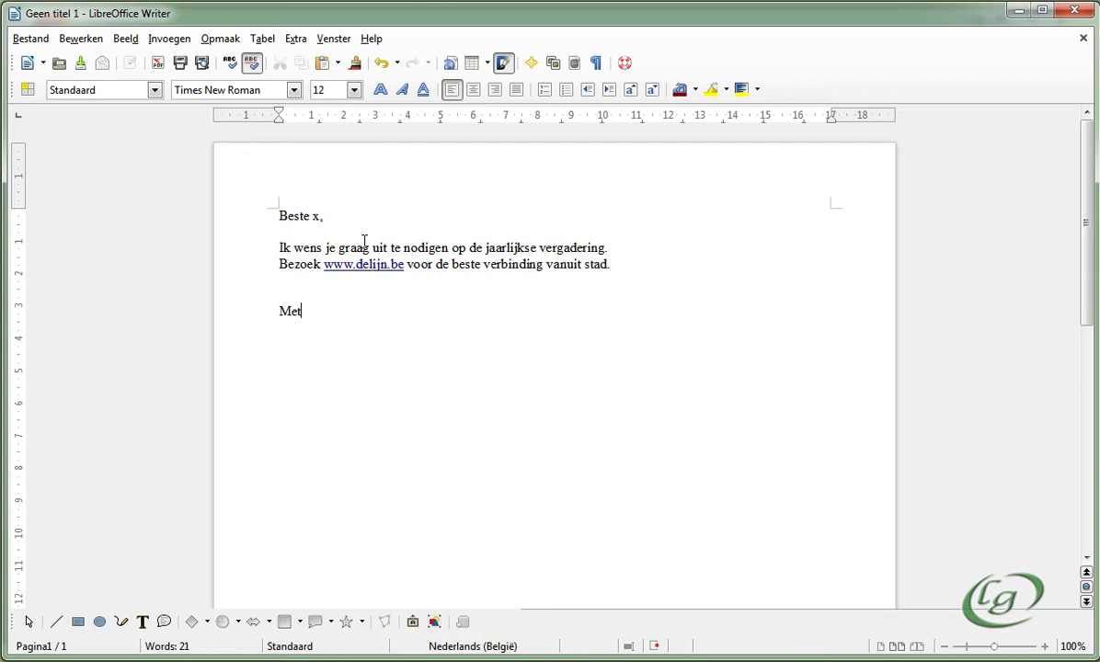
# - Close the letter with "Met vriendelijke groeten," followed by blank lines and the sender's name
pyautogui.write('lijkge g')
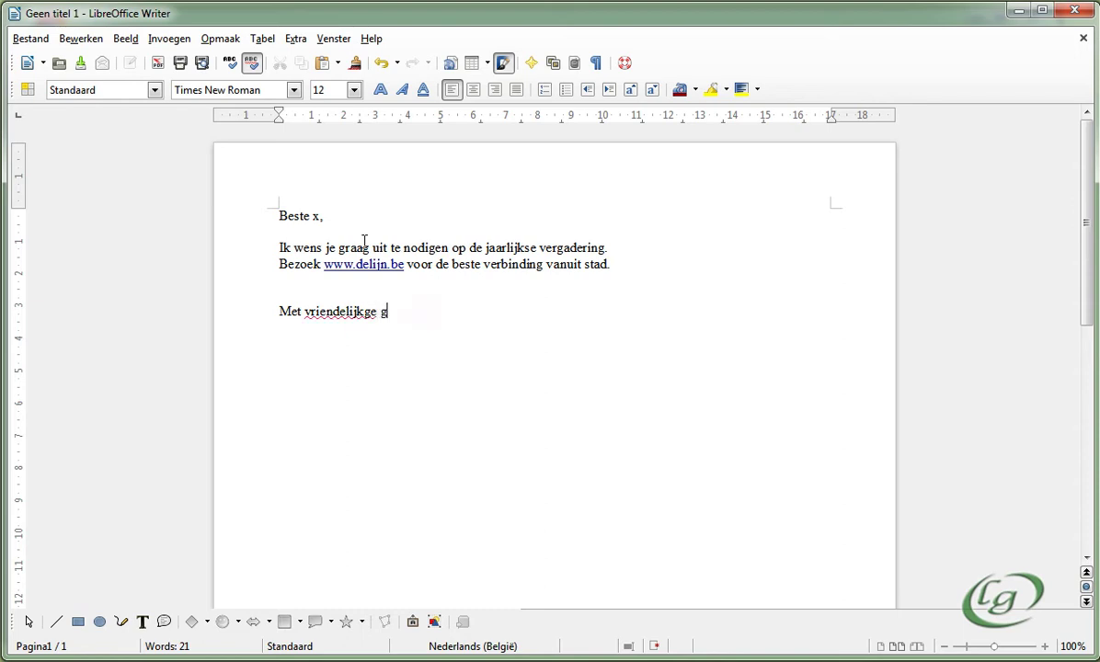
pyautogui.write(' g')
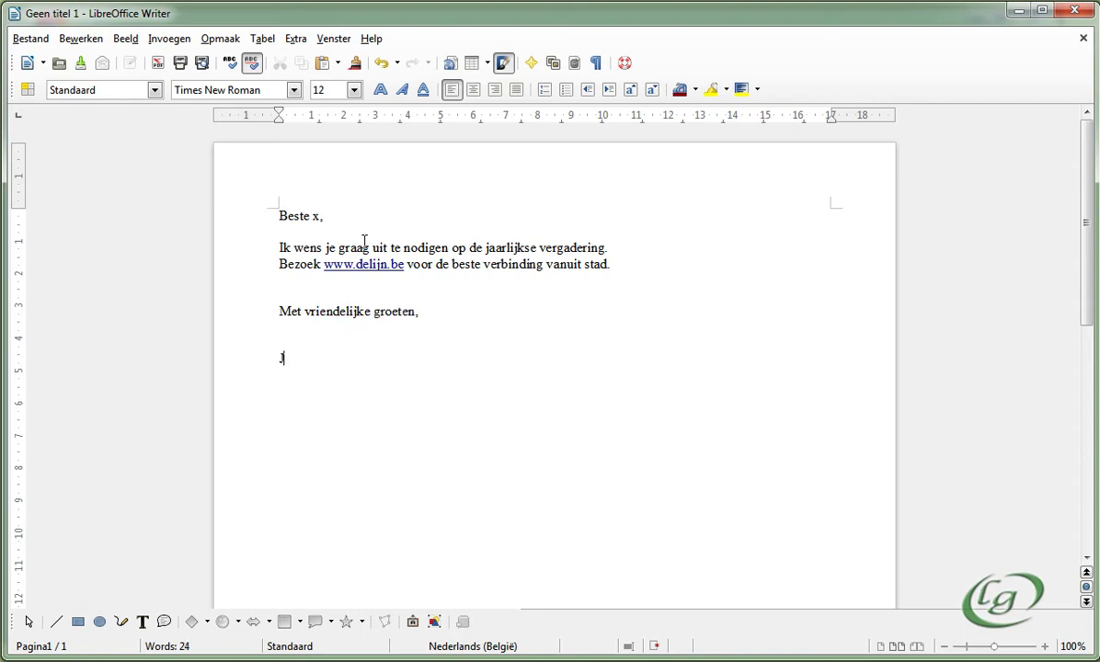
pyautogui.write('Vet')
pyautogui.click(323, 222)
pyautogui.write(',')
pyautogui.doubleClick(310, 216)
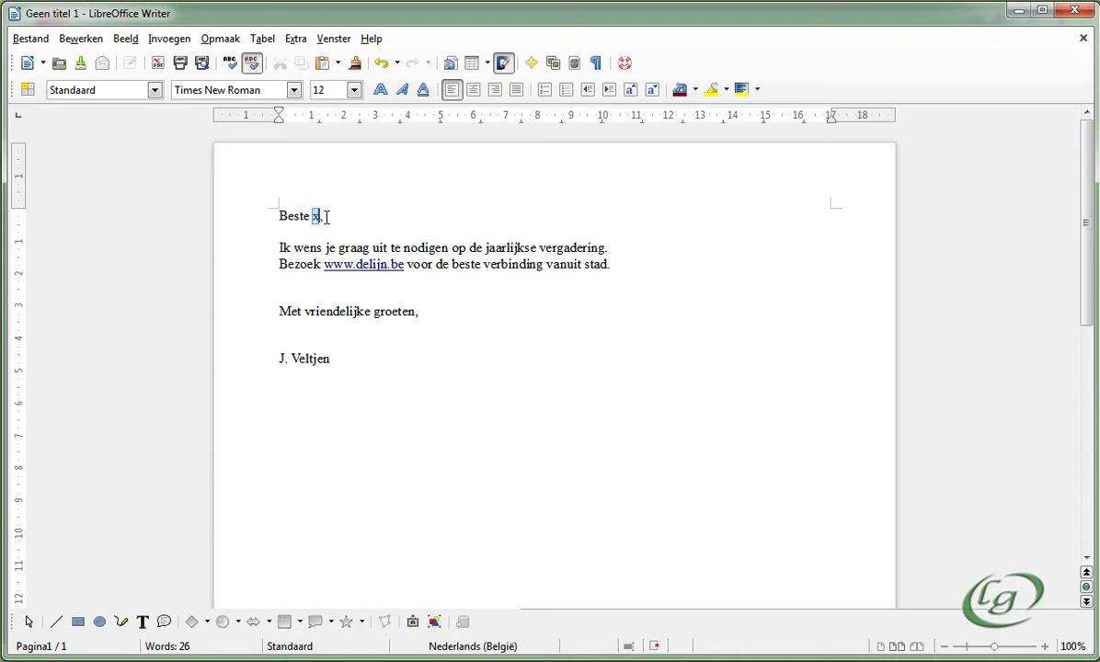
pyautogui.click(593, 265)
pyautogui.moveTo(584, 265); pyautogui.dragTo(609, 265)
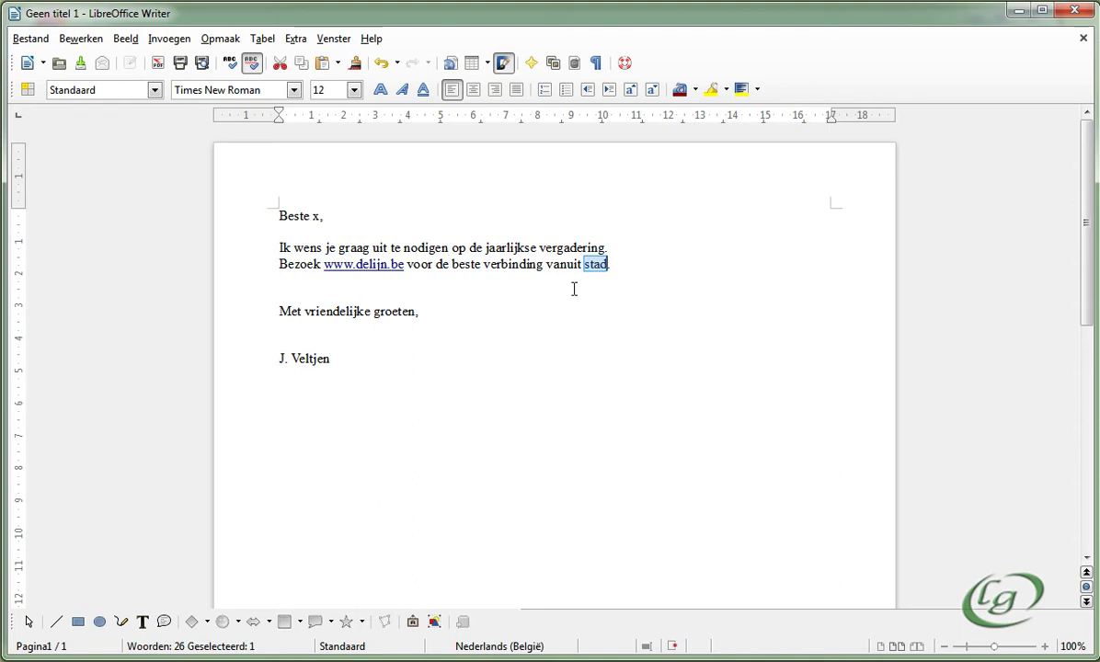
pyautogui.click(310, 215)
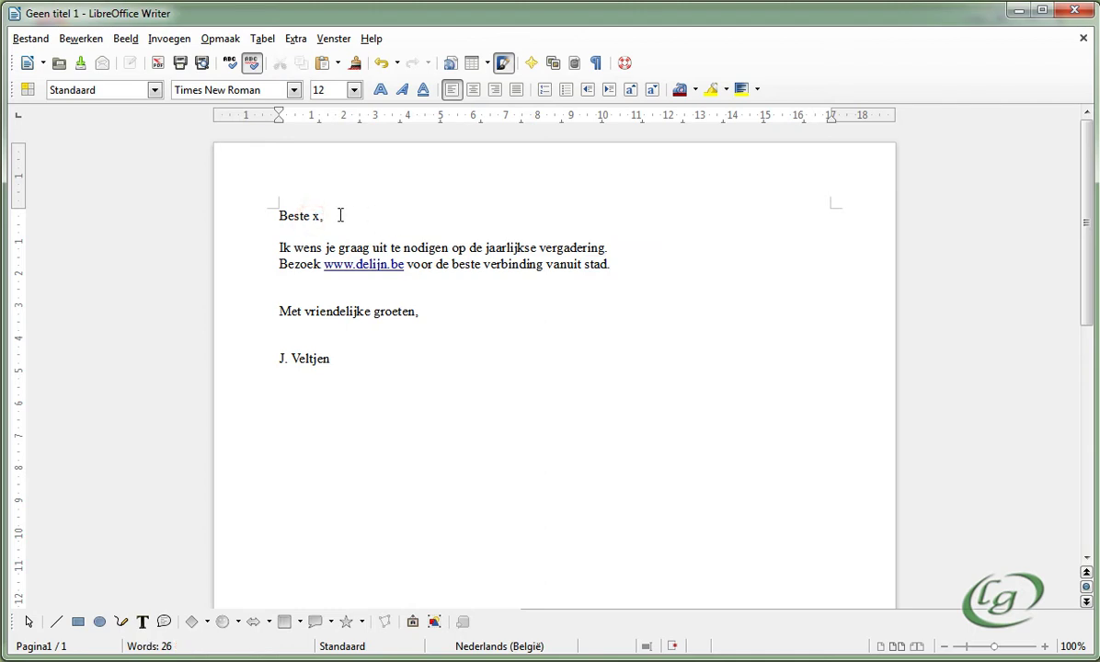
# - Show the data sources above the letter, open the Lijst table of Donoren-bron and look through its records
pyautogui.click(122, 38)
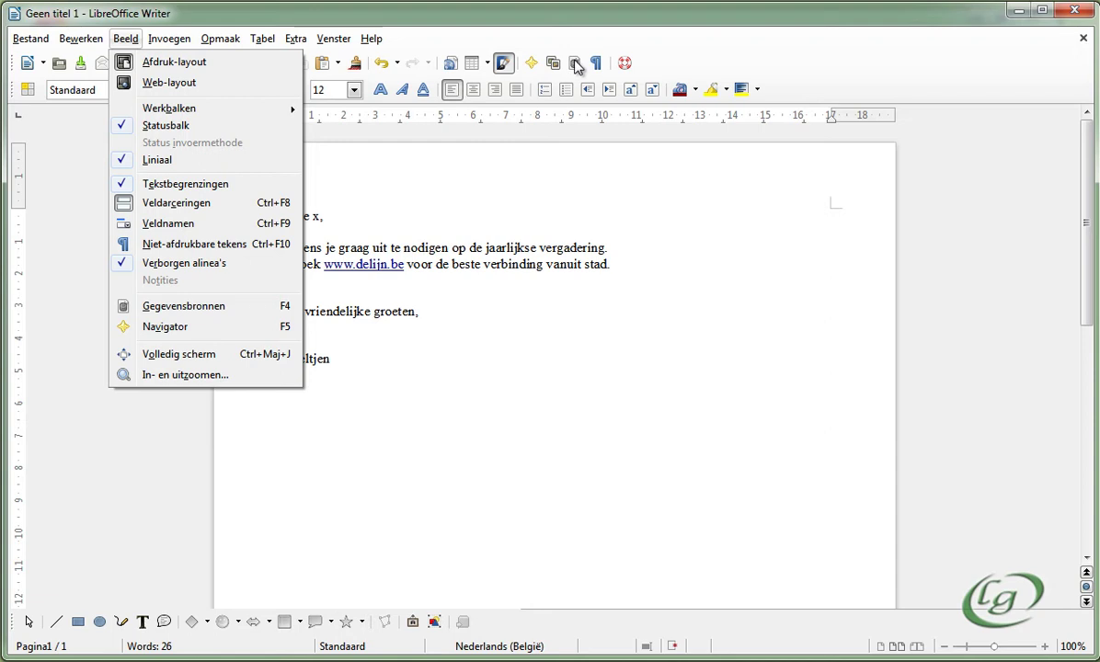
pyautogui.click(214, 306)
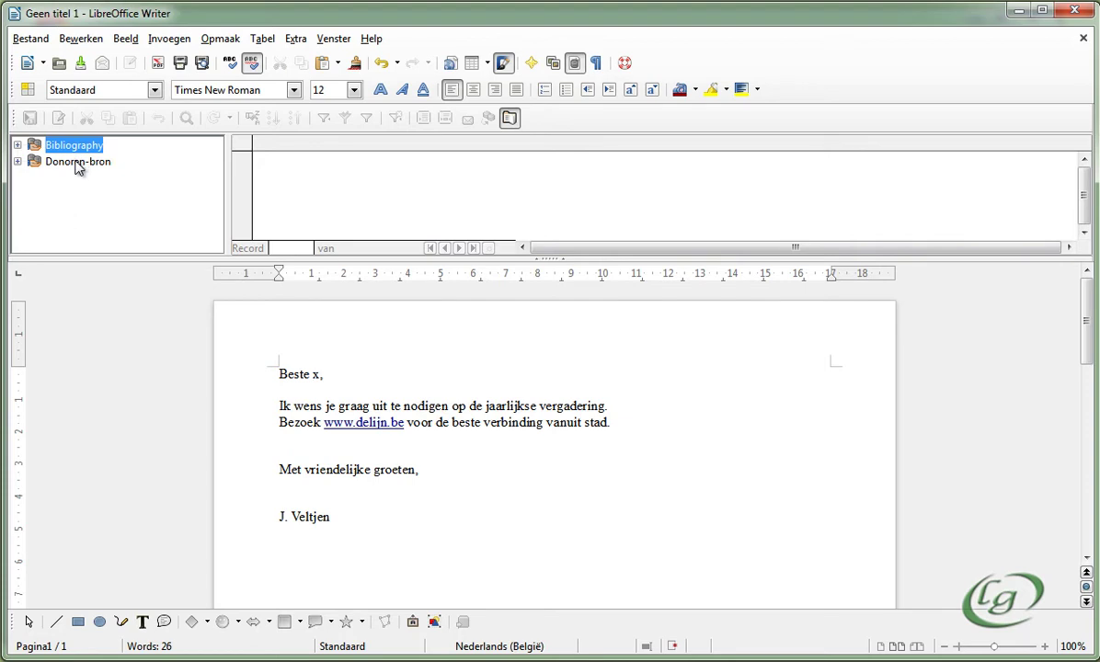
pyautogui.click(17, 162)
pyautogui.click(34, 177)
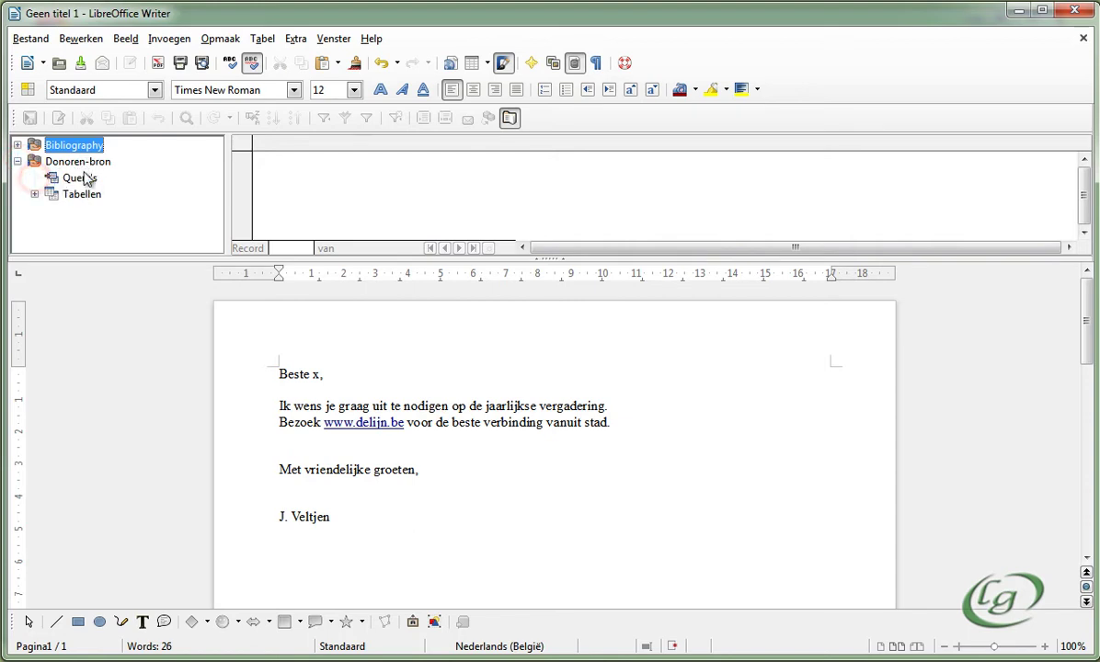
pyautogui.click(34, 194)
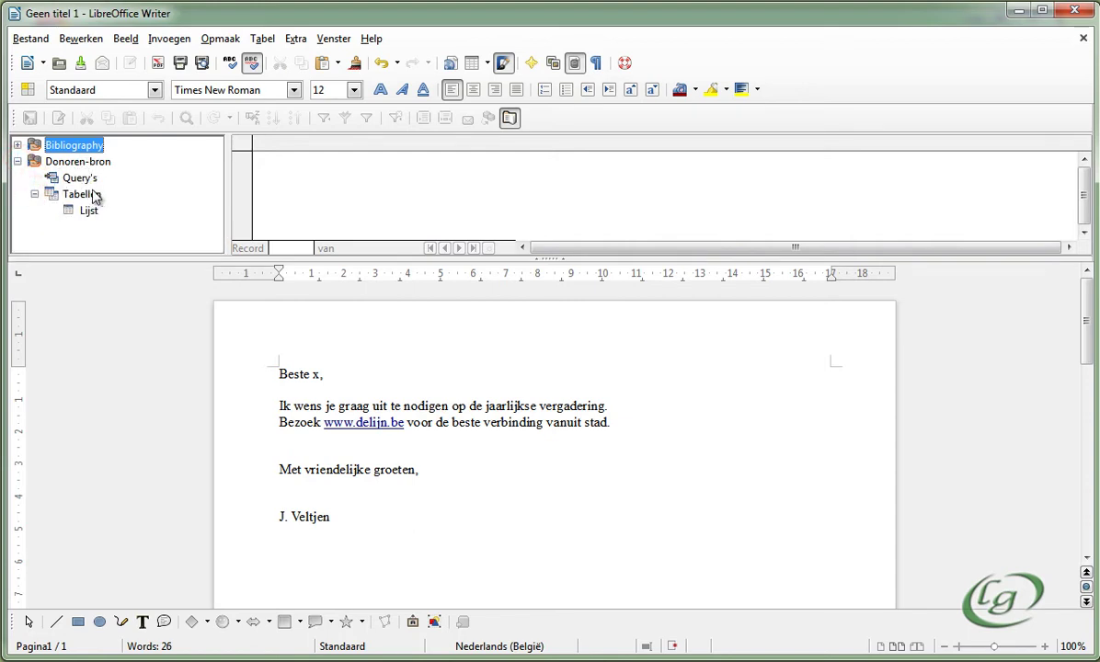
pyautogui.click(89, 212)
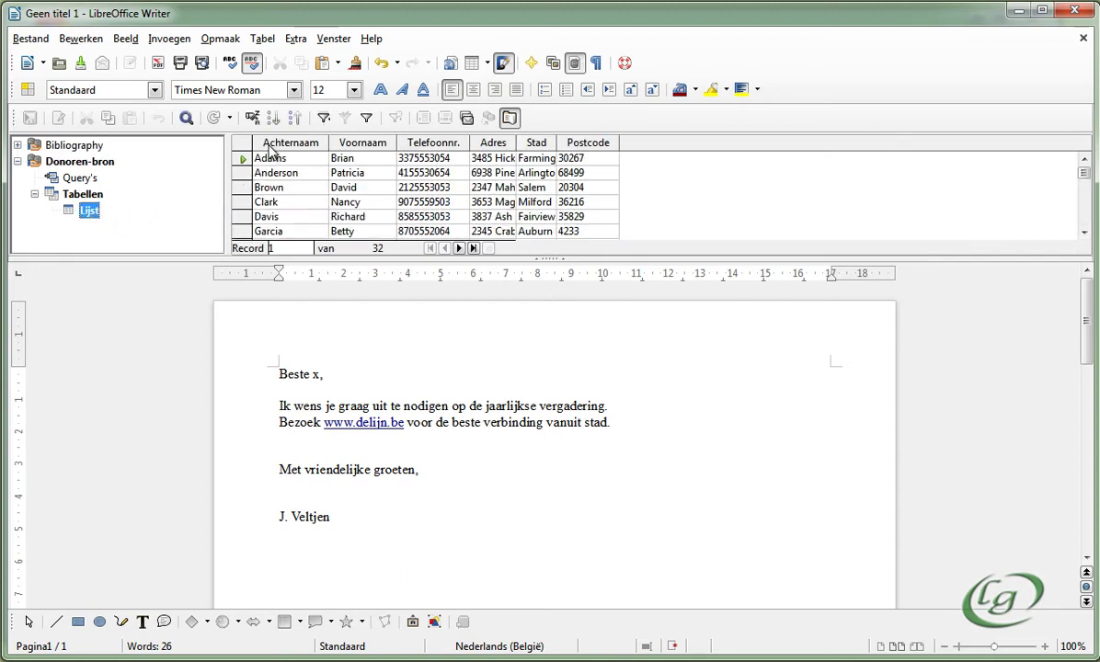
pyautogui.click(1085, 233)
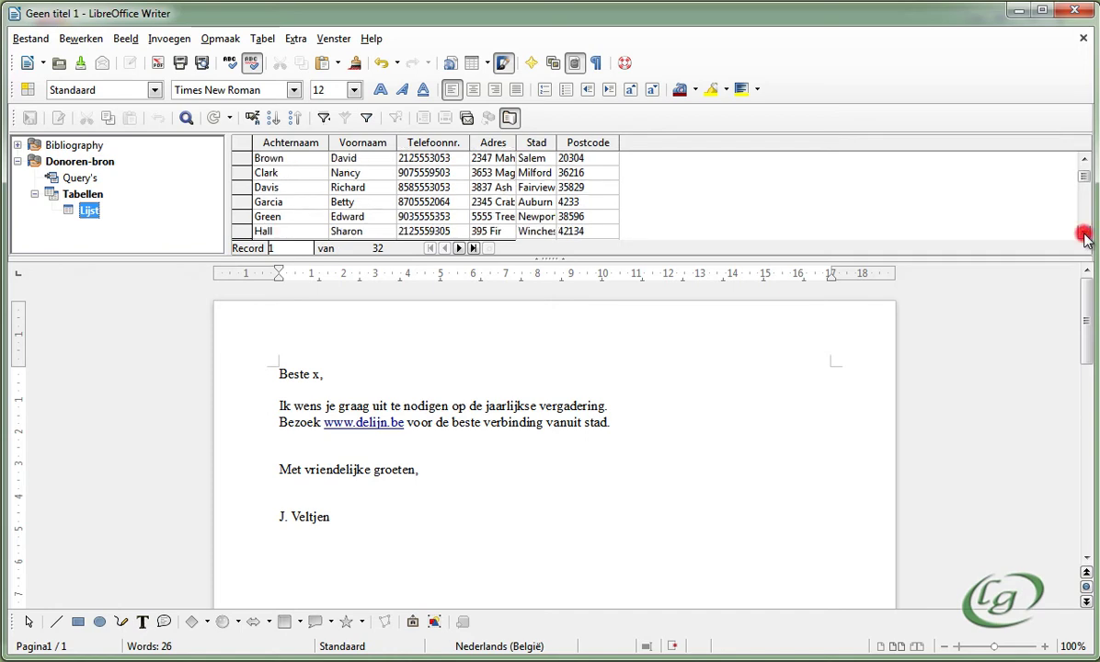
pyautogui.click(1085, 234)
pyautogui.click(1085, 235)
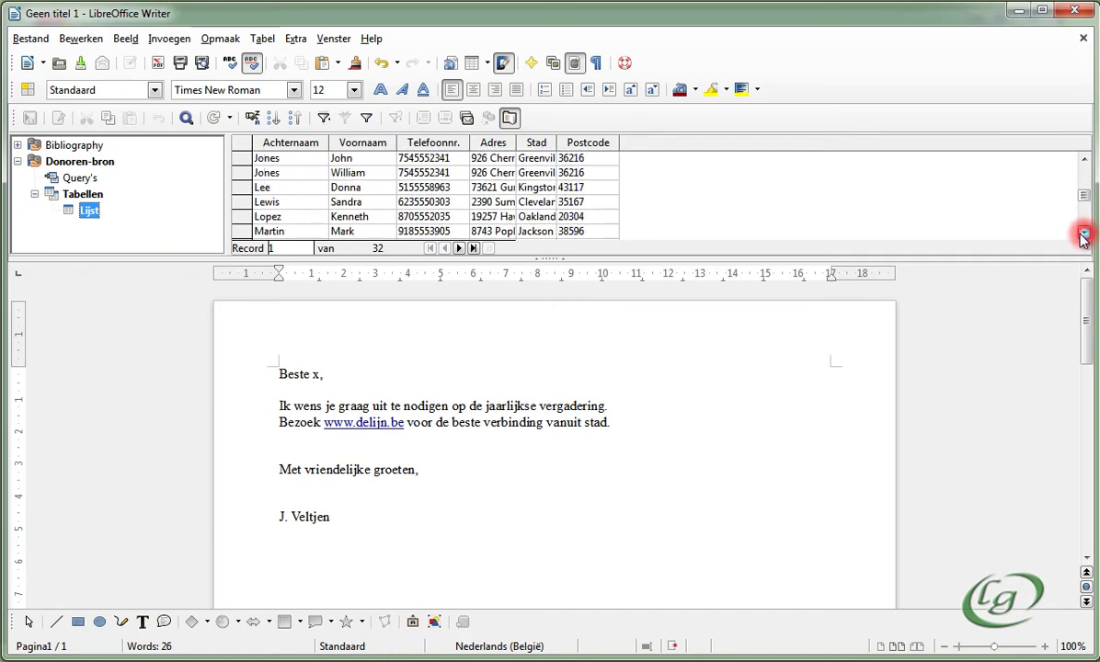
pyautogui.moveTo(1084, 204); pyautogui.dragTo(1084, 171)
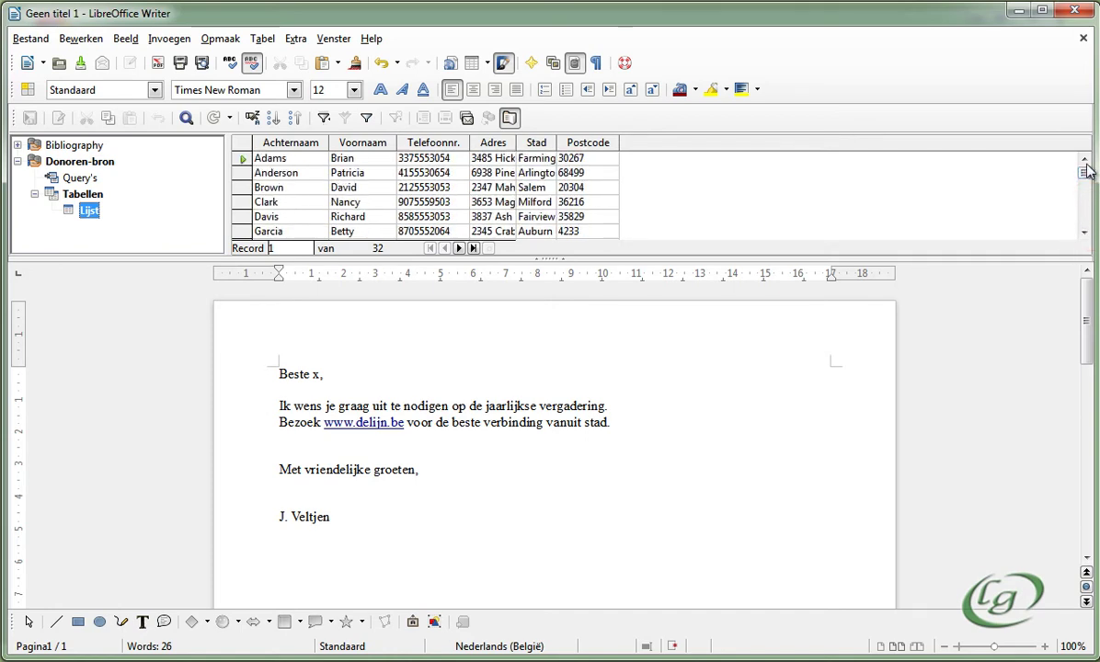
# - Replace the placeholder x in the salutation with the Voornaam field from the Lijst table
pyautogui.click(311, 369)
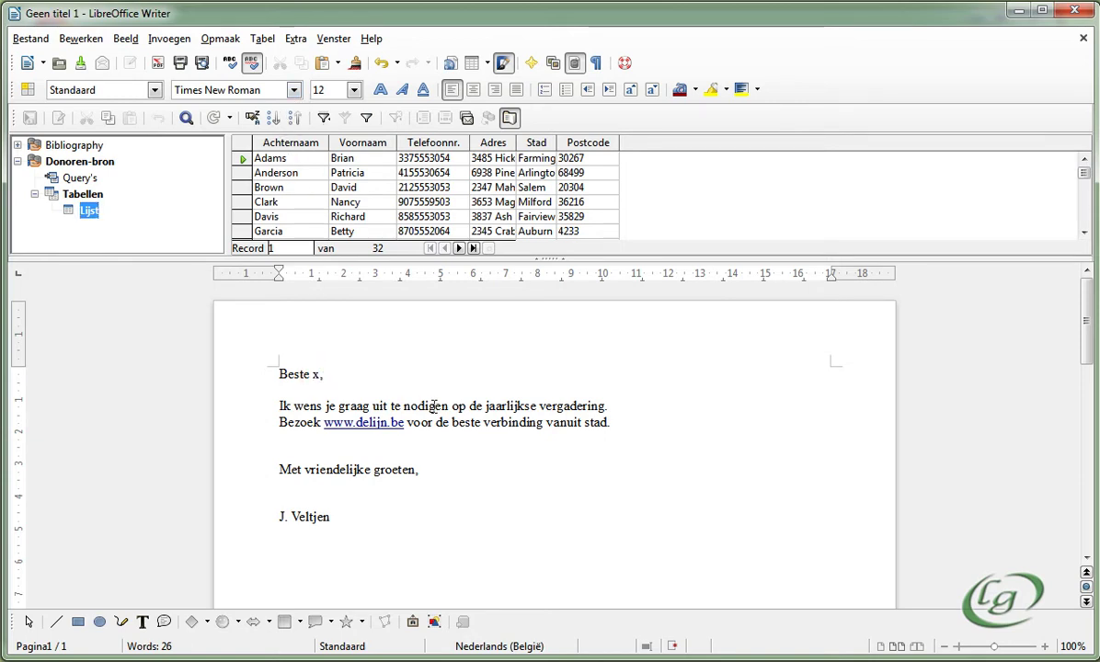
pyautogui.press('Delete')
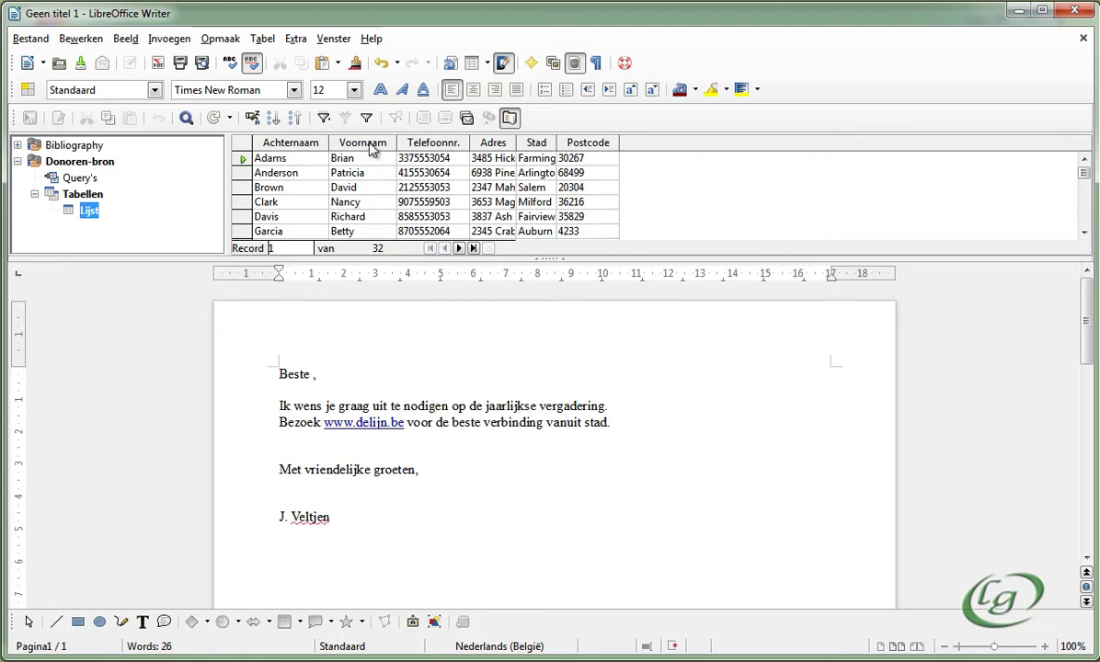
pyautogui.click(352, 143)
pyautogui.moveTo(352, 143); pyautogui.dragTo(322, 295)
pyautogui.moveTo(322, 377)
pyautogui.mouseDown()
pyautogui.moveTo(318, 386)
pyautogui.moveTo(316, 377)
pyautogui.mouseUp()
# - Insert a space and the Achternaam field between the Voornaam field and the comma in the salutation
pyautogui.click(383, 373)
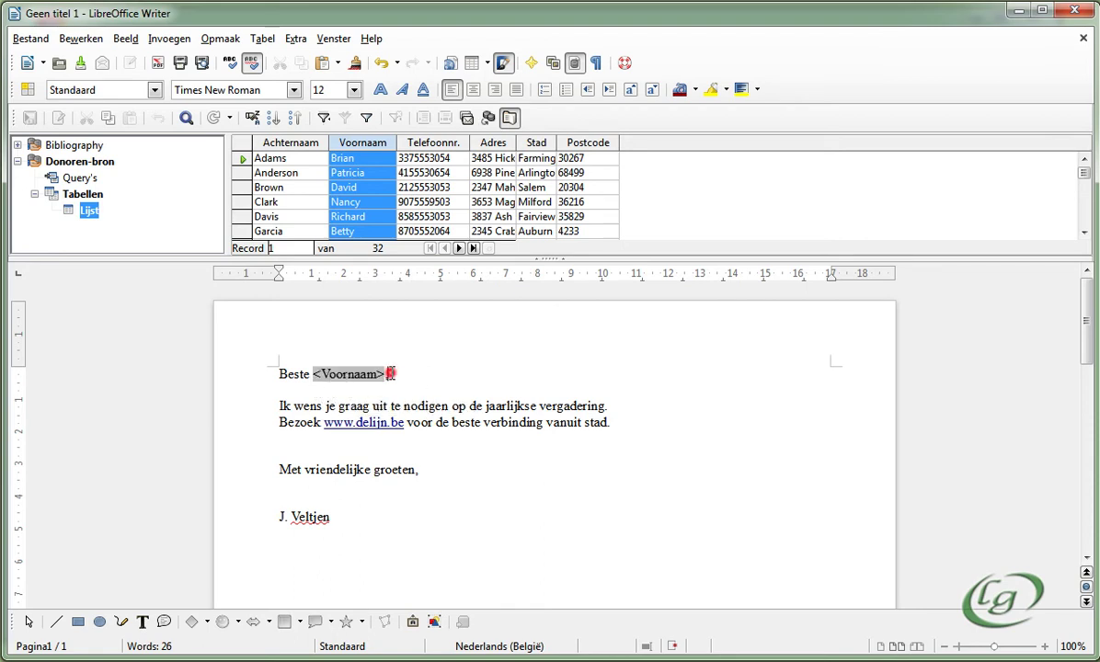
pyautogui.write(',')
pyautogui.click(285, 143)
pyautogui.moveTo(286, 143); pyautogui.dragTo(388, 371)
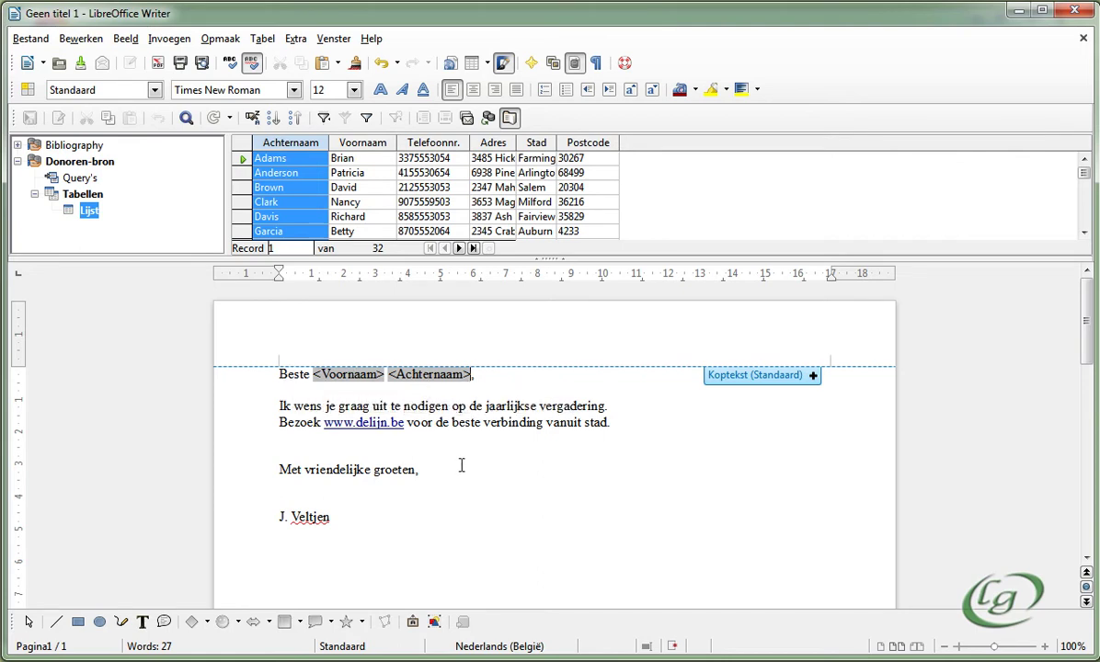
# - Replace the word "stad" at the end of the travel sentence with the Stad field from the Lijst table
pyautogui.doubleClick(586, 423)
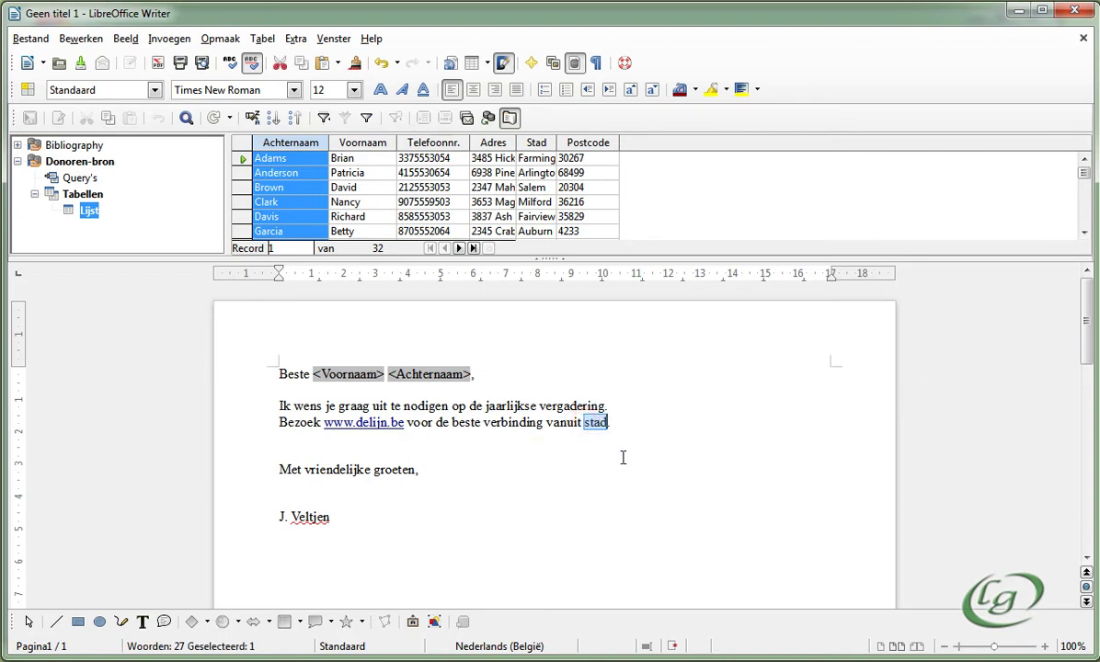
pyautogui.press('Delete')
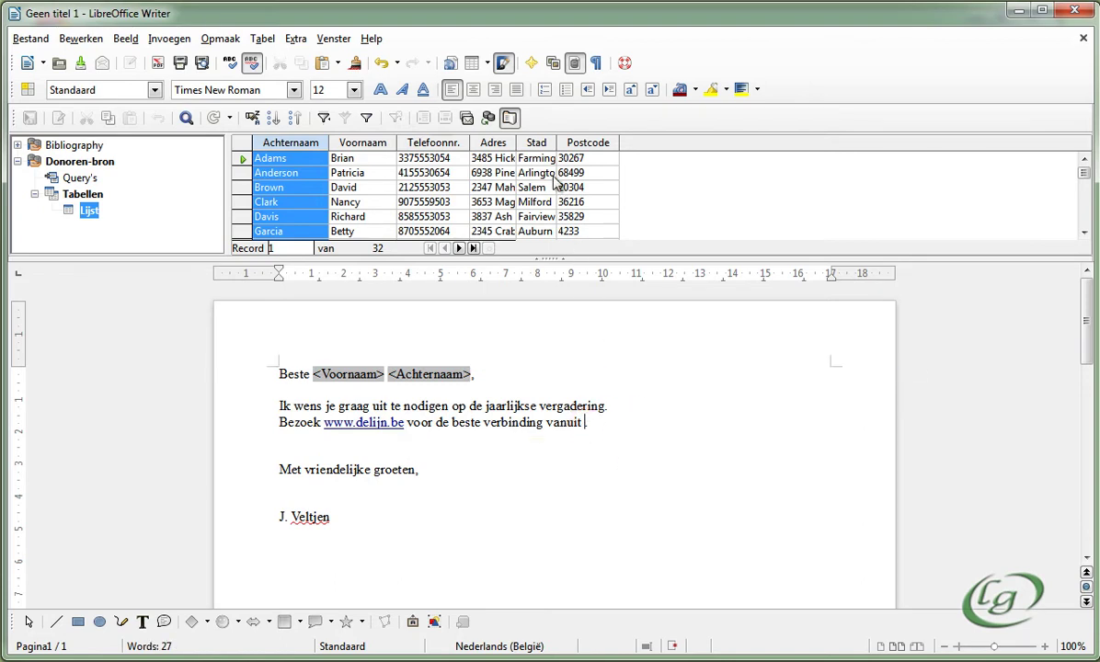
pyautogui.moveTo(540, 150); pyautogui.dragTo(589, 429)
pyautogui.click(726, 500)
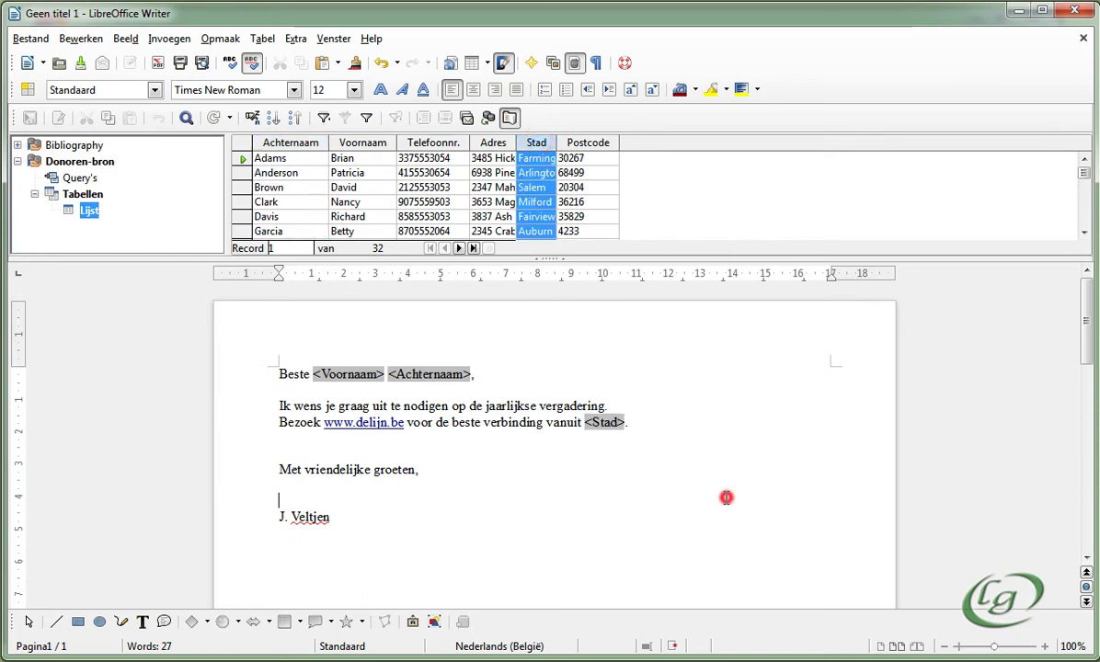
# - Set the font of the whole letter, from the salutation to the sender's name, to Trebuchet MS
pyautogui.moveTo(331, 517); pyautogui.dragTo(279, 368)
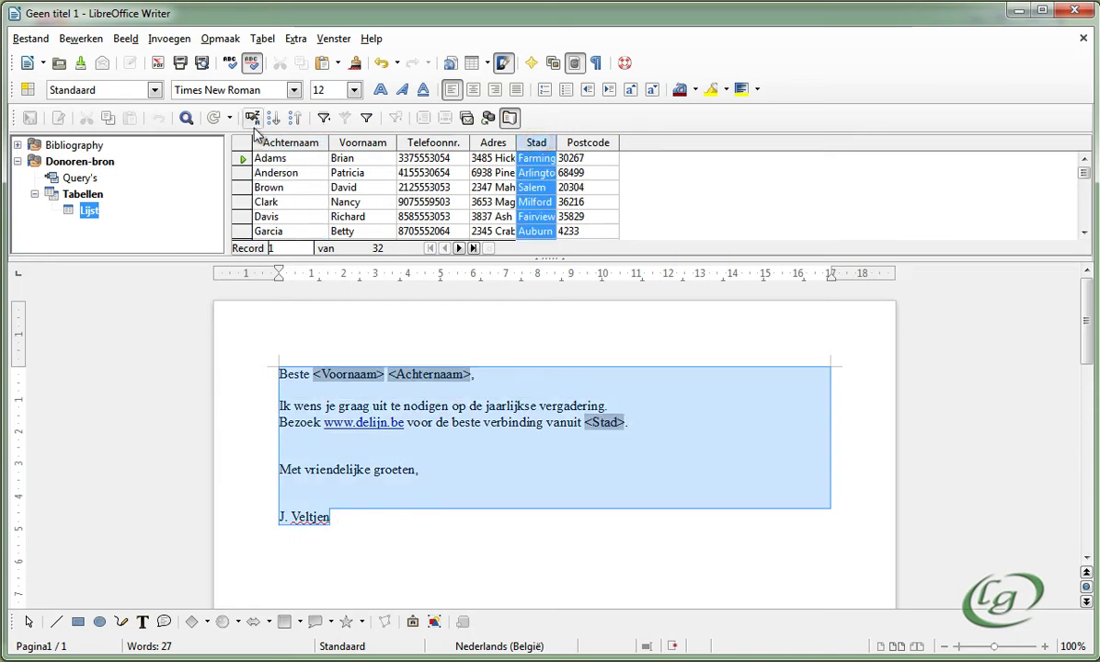
pyautogui.click(293, 89)
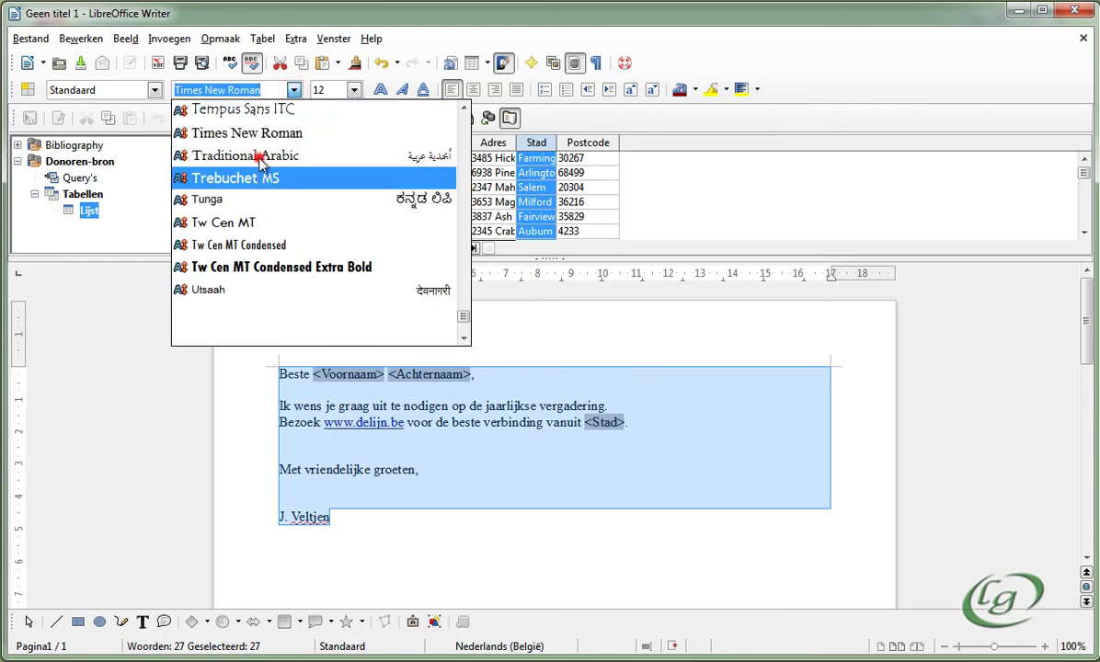
pyautogui.click(261, 154)
pyautogui.click(506, 501)
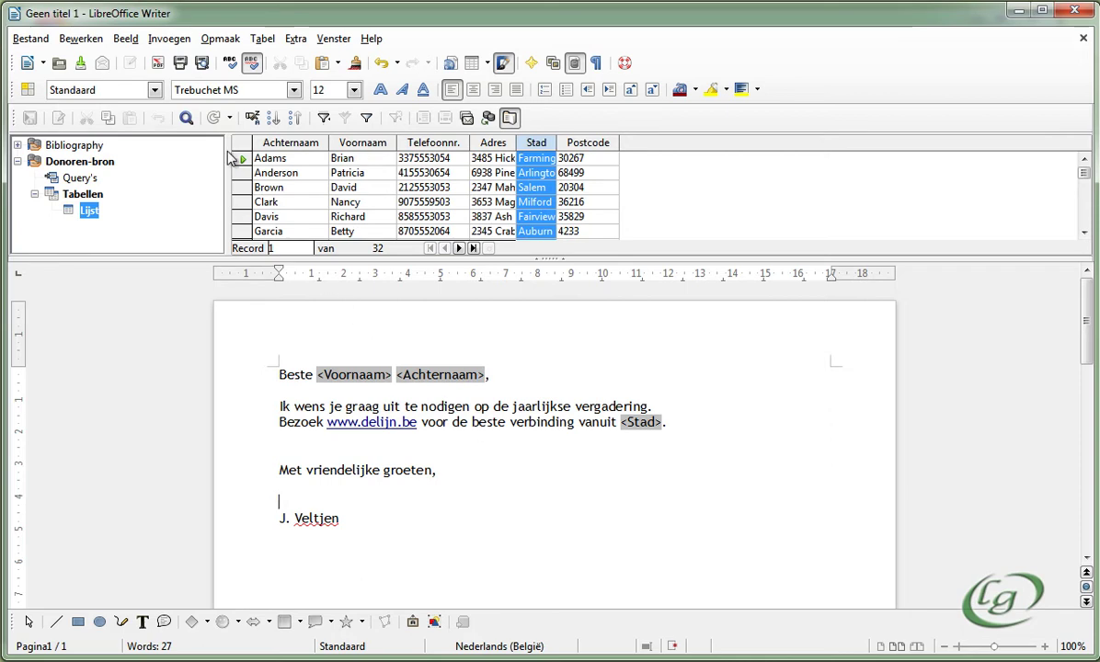
# - Check the letter in the print preview at 100% with the data source area collapsed
pyautogui.click(203, 64)
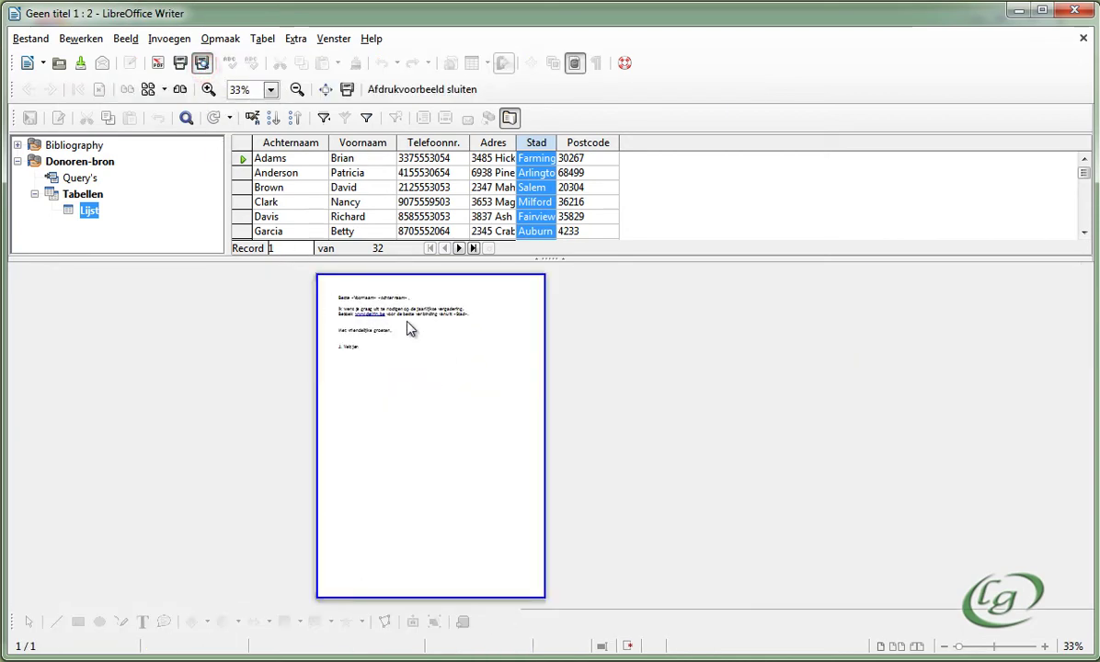
pyautogui.click(551, 261)
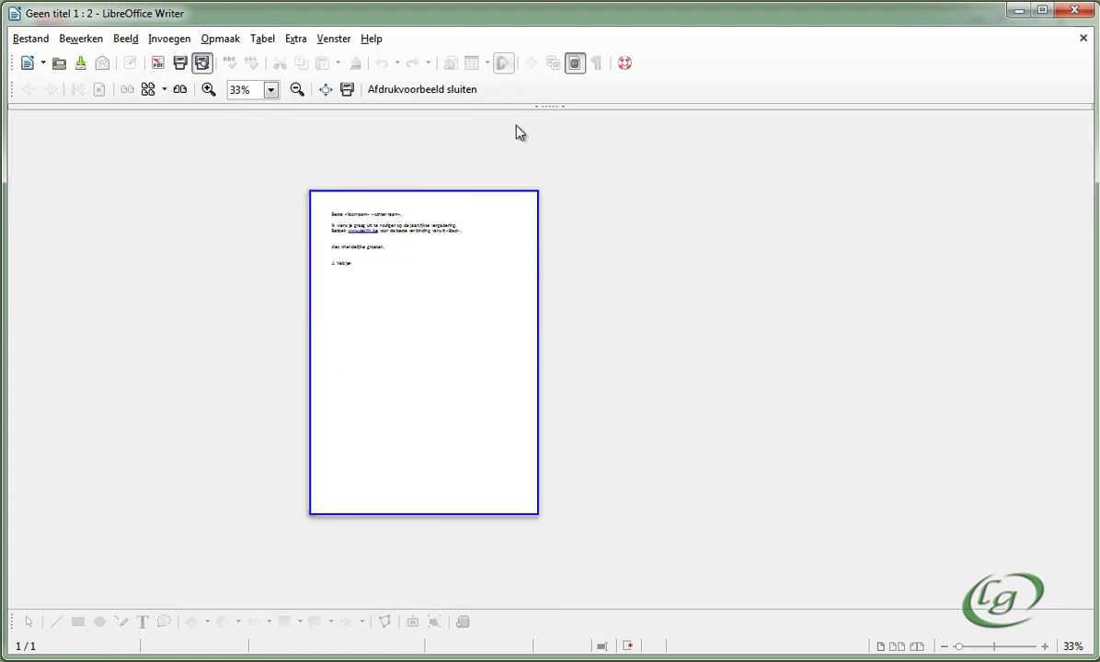
pyautogui.click(208, 89)
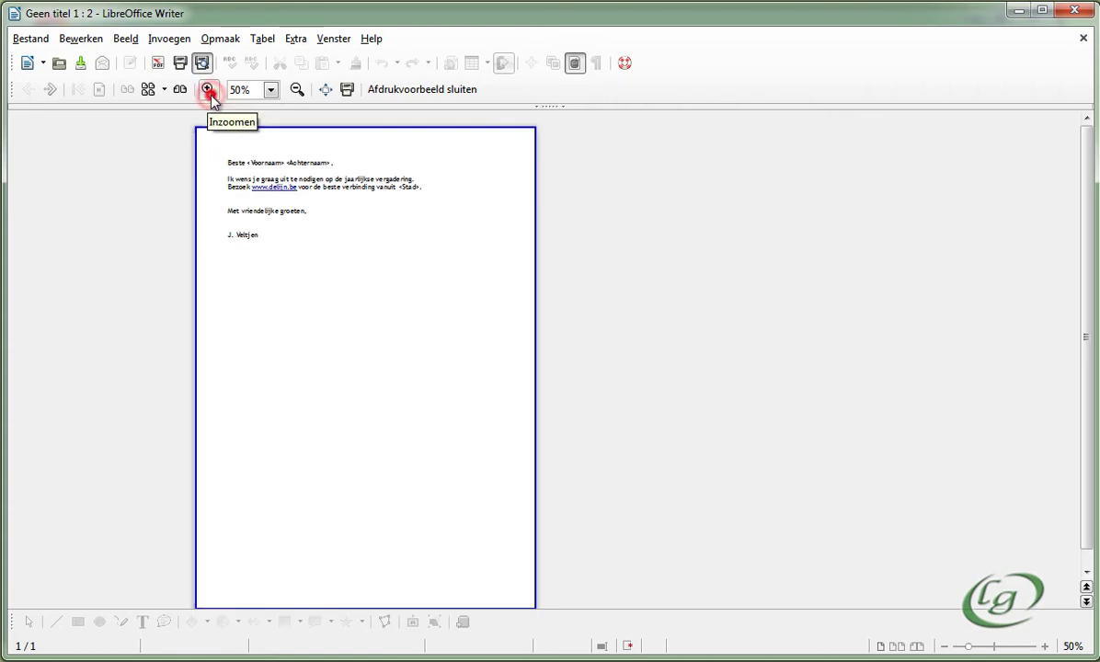
pyautogui.click(208, 89)
pyautogui.click(208, 90)
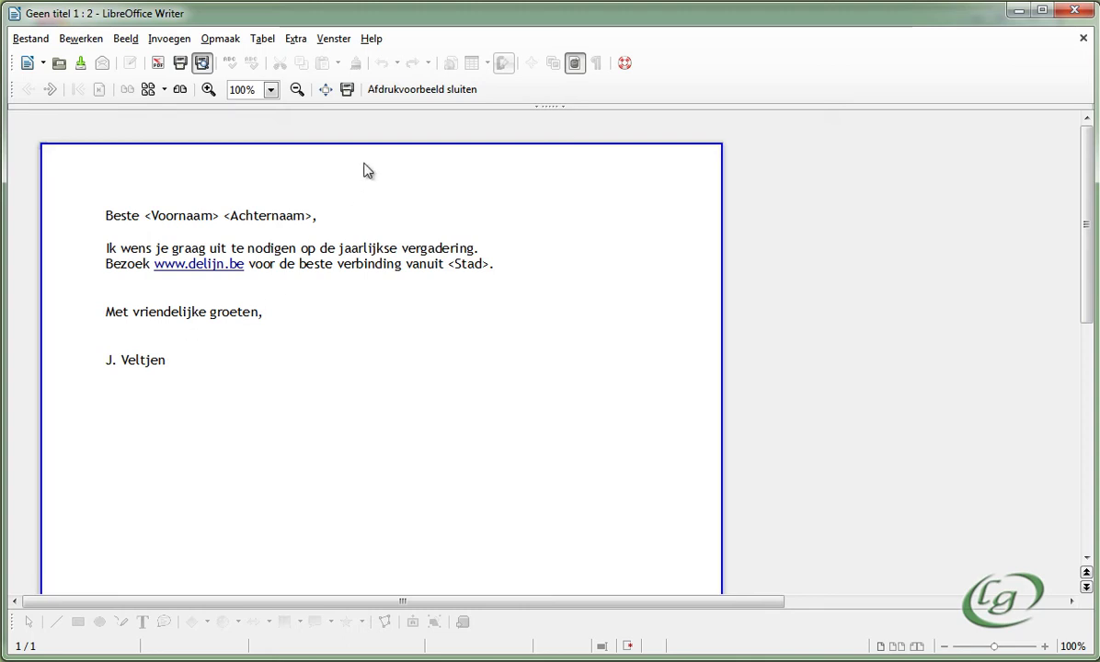
# - Close the print preview of the letter
pyautogui.click(389, 91)
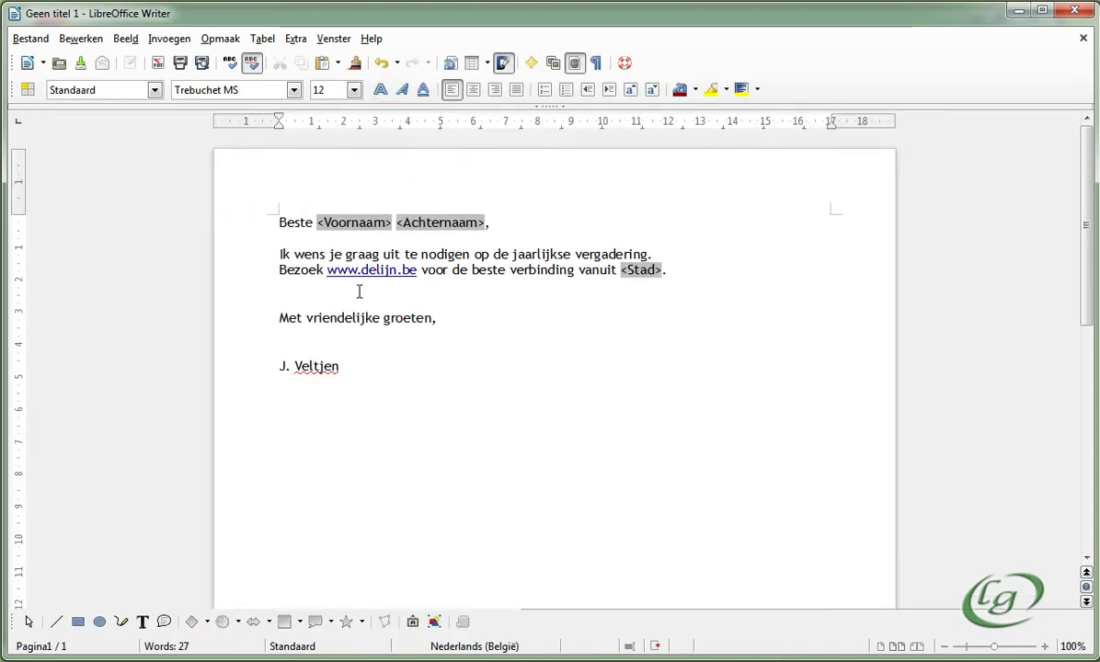
# - Try to print the letter as a form letter with the record range limited to 1 to 5
pyautogui.click(30, 38)
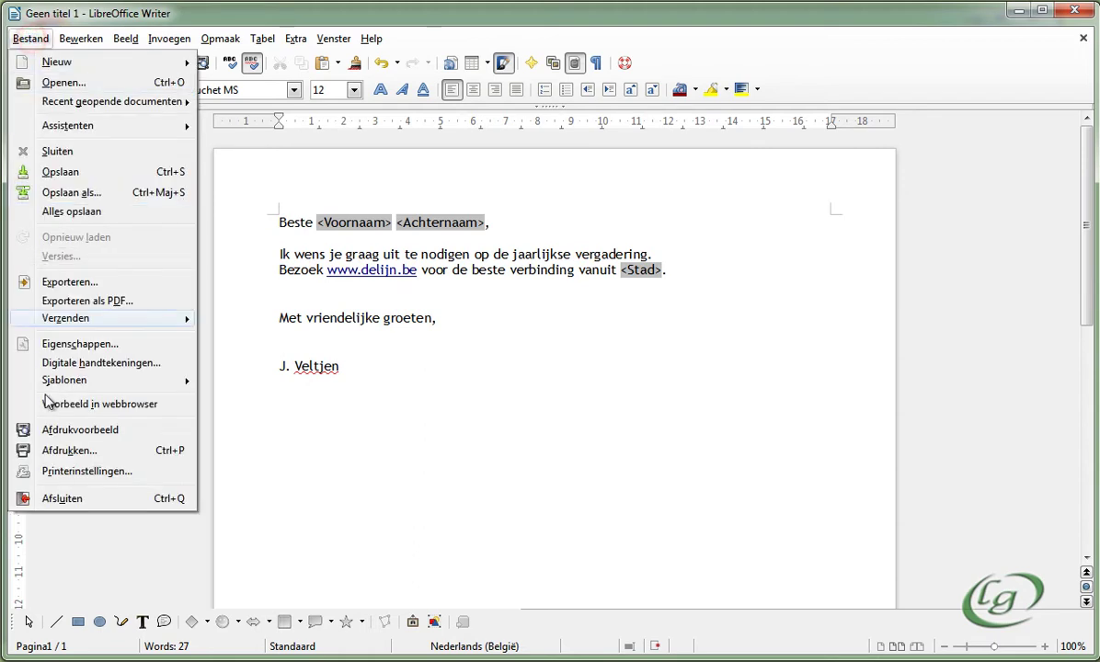
pyautogui.click(61, 450)
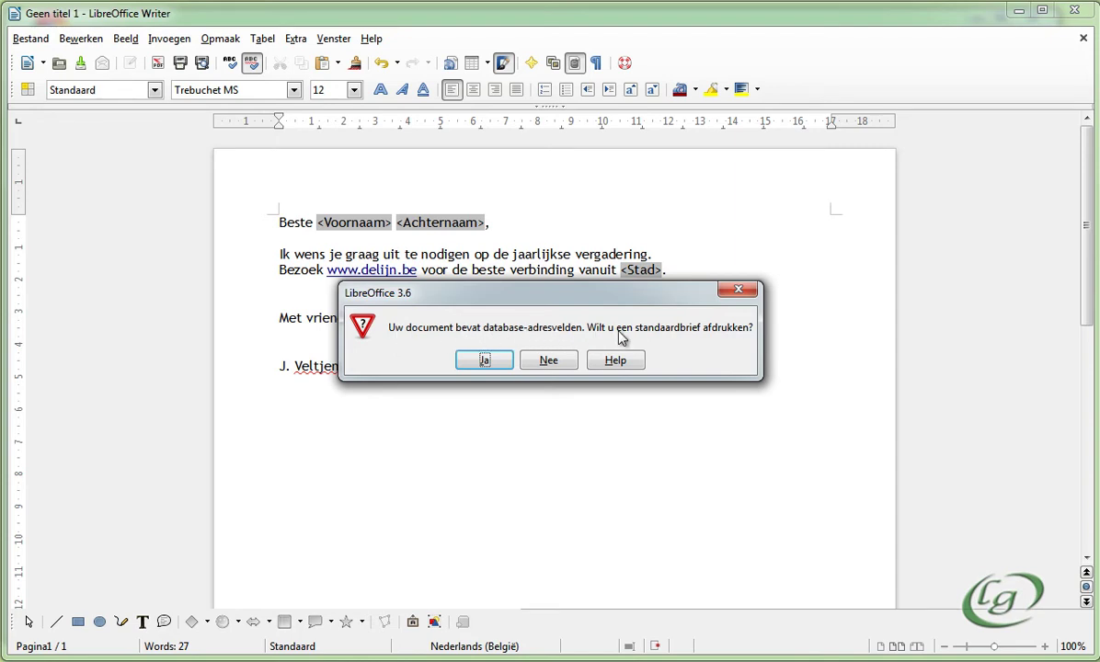
pyautogui.click(486, 362)
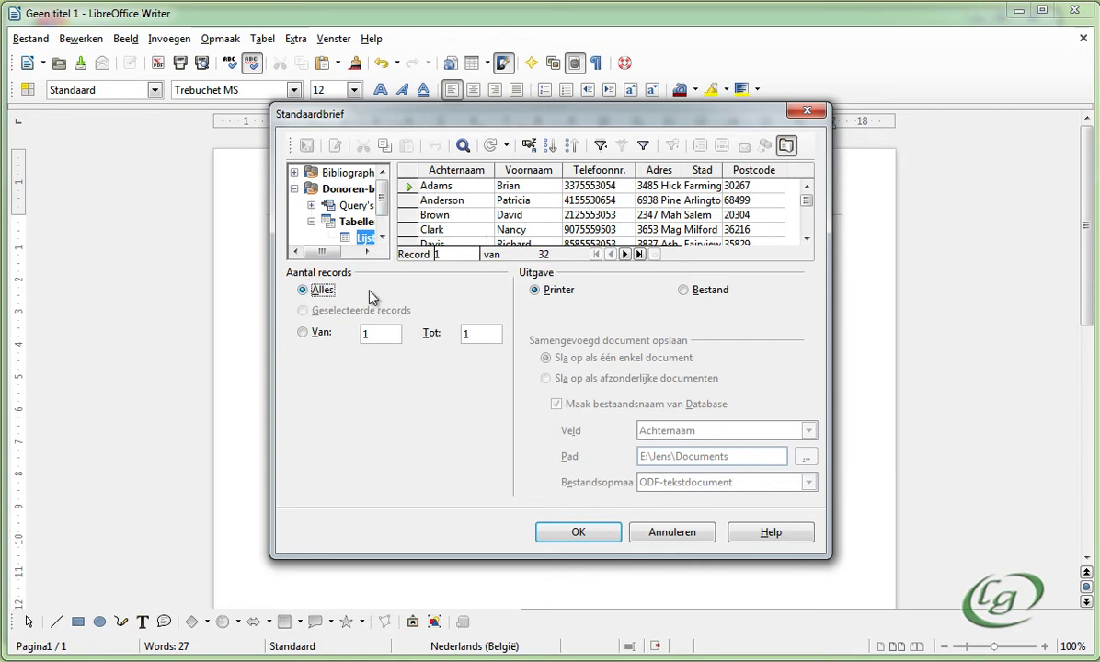
pyautogui.click(806, 200)
pyautogui.click(304, 334)
pyautogui.click(379, 336)
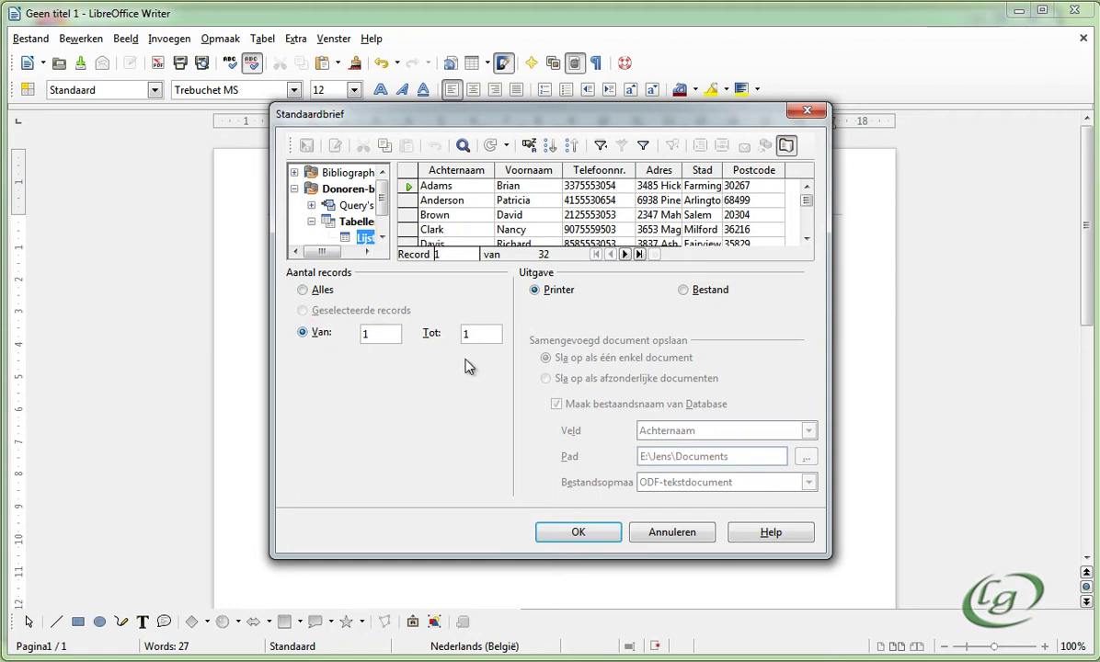
pyautogui.click(478, 334)
pyautogui.doubleClick(479, 334)
# - Try file output as separate documents for the merged letters, switch the output back to Printer and confirm the form letter settings
pyautogui.click(703, 293)
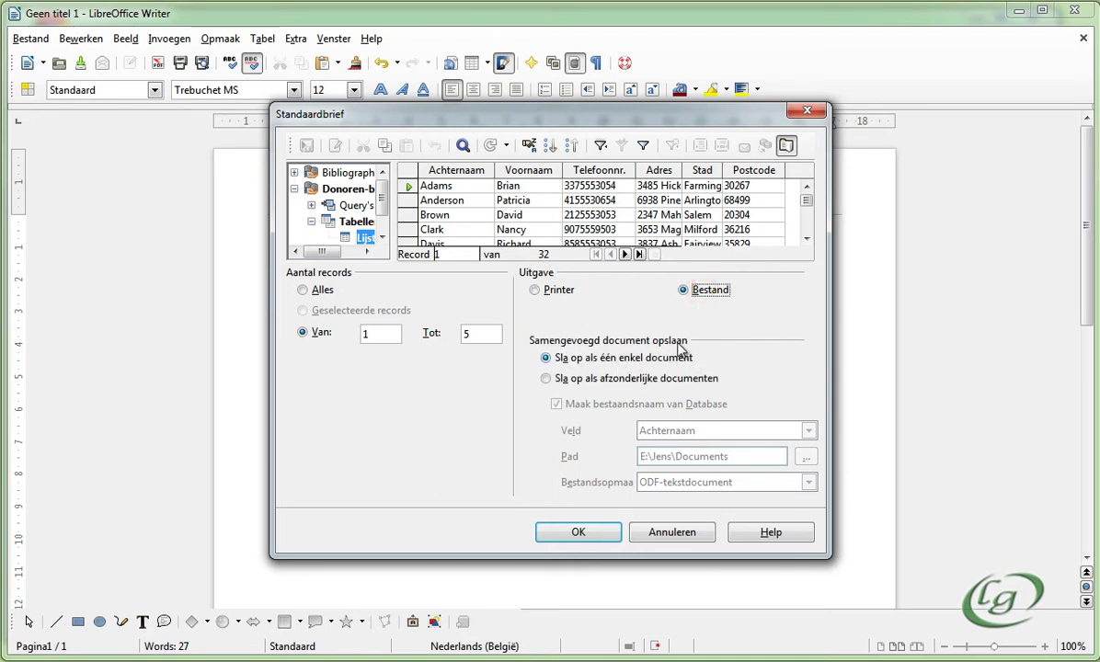
pyautogui.click(629, 379)
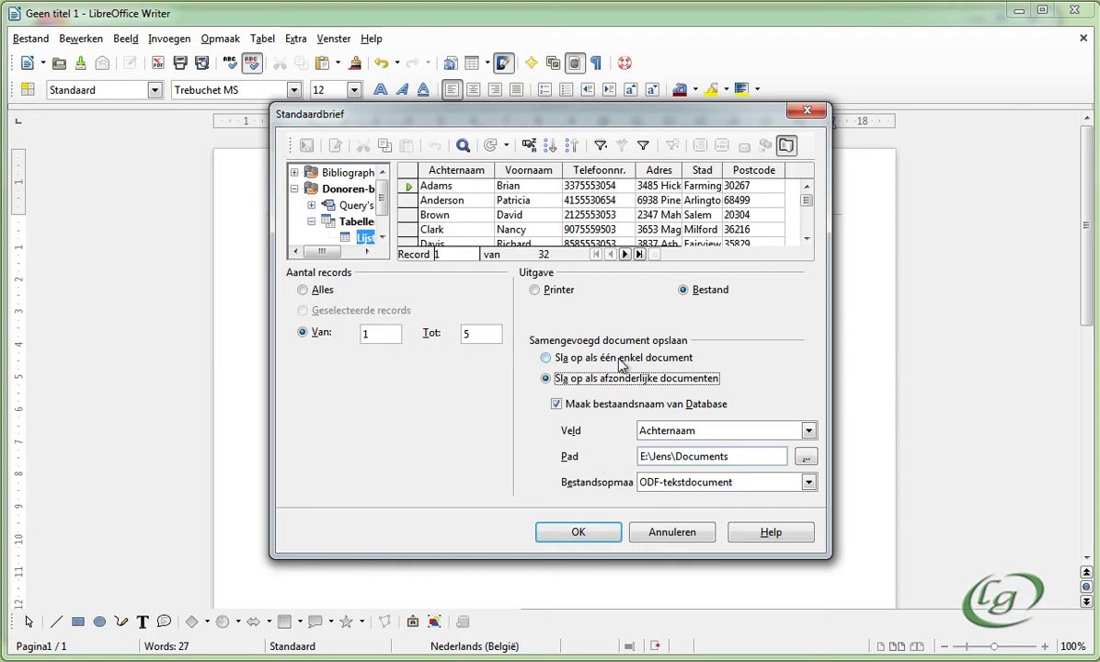
pyautogui.click(537, 290)
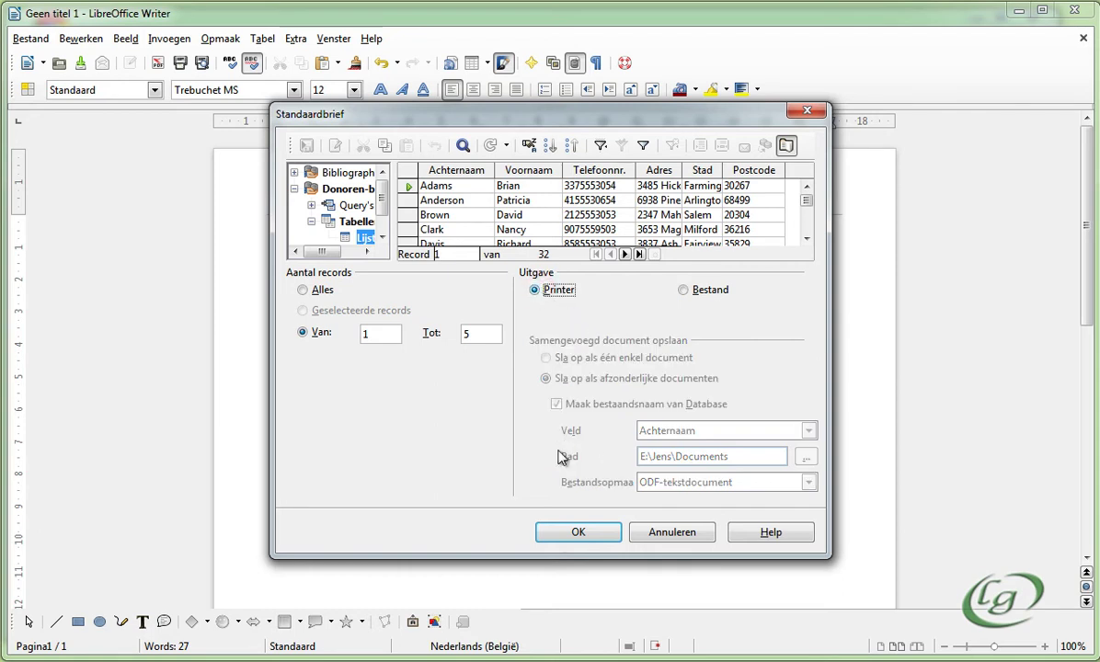
pyautogui.click(564, 533)
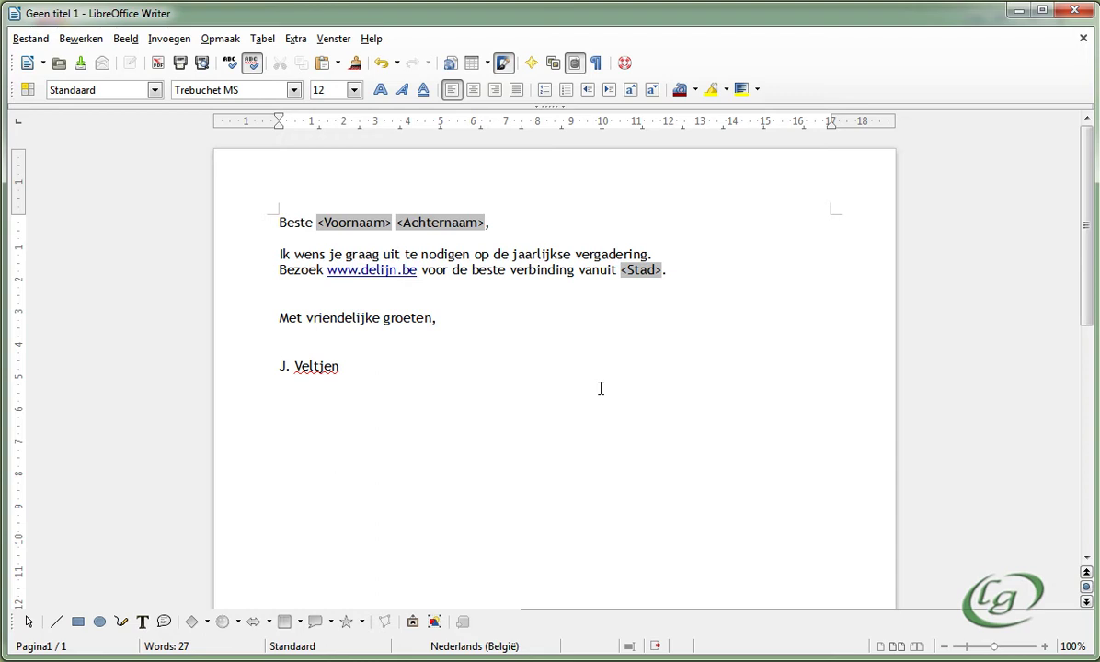
# - Print the document as a form letter for records 1 to 5 and choose PDFCreator as the printer
pyautogui.click(265, 469)
pyautogui.click(363, 368)
pyautogui.click(39, 43)
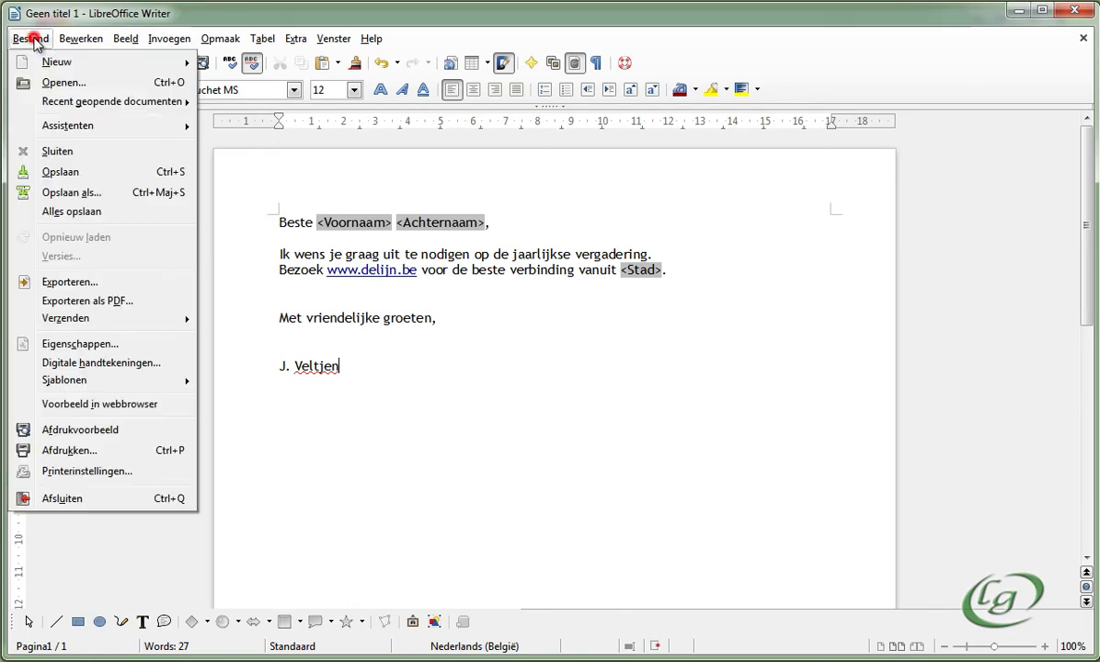
pyautogui.click(78, 451)
pyautogui.click(486, 358)
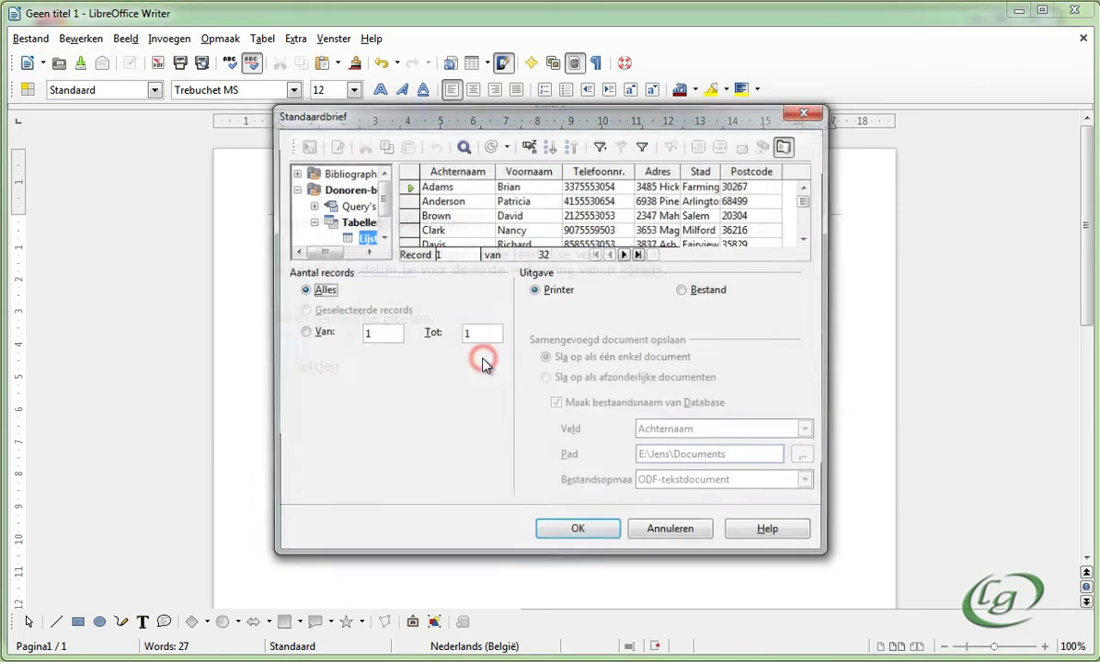
pyautogui.click(304, 332)
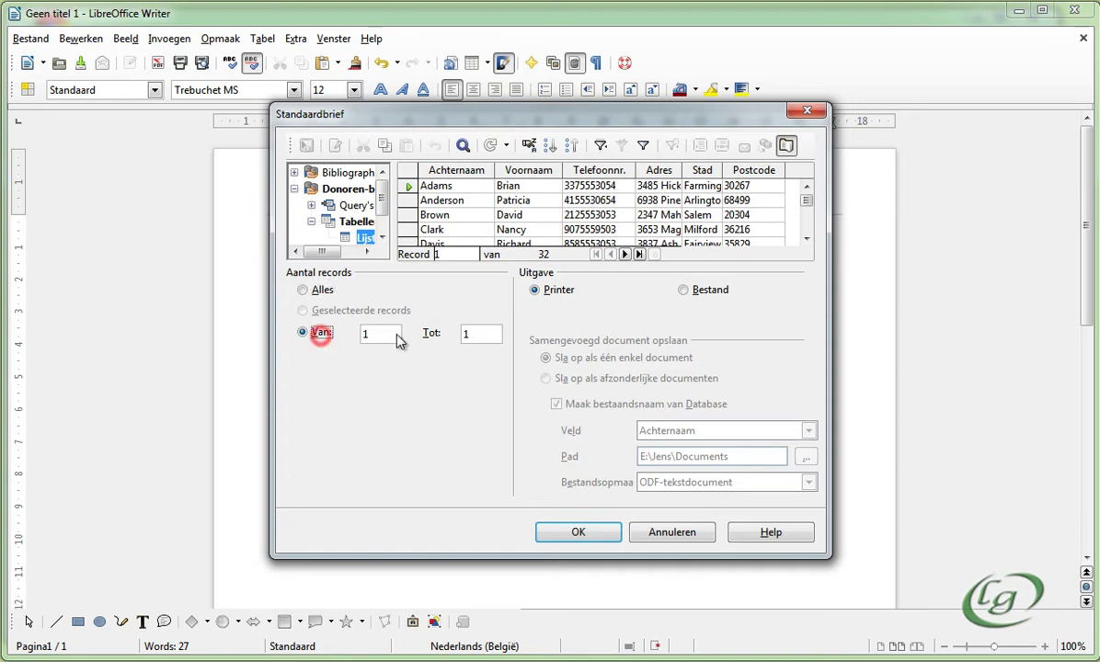
pyautogui.press('BackSpace')
pyautogui.write('5')
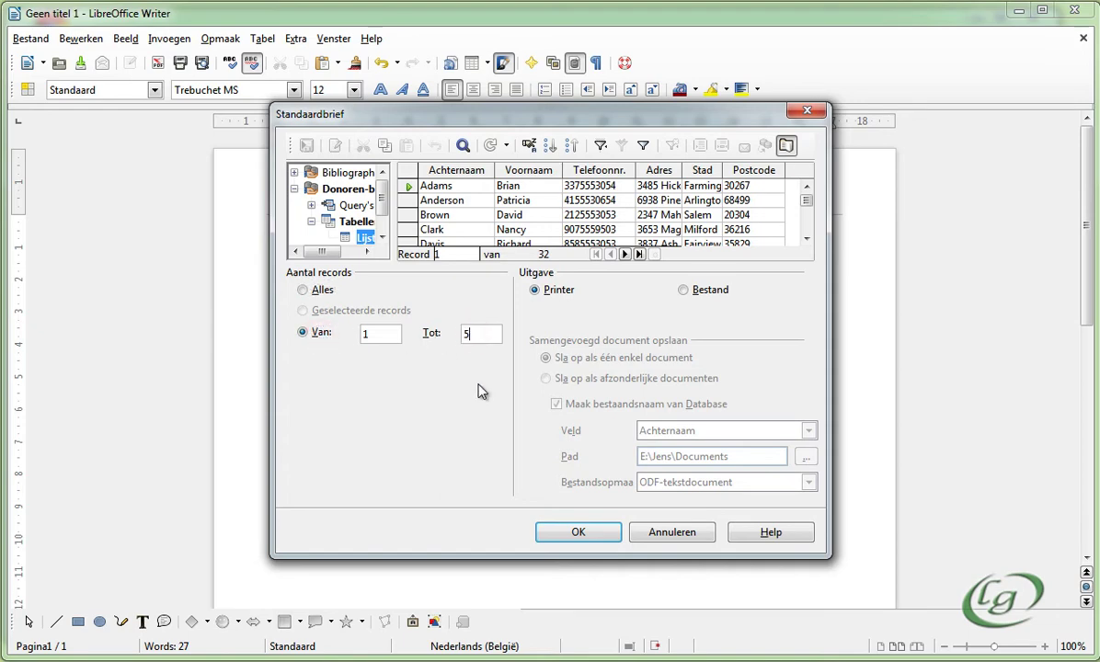
pyautogui.click(593, 532)
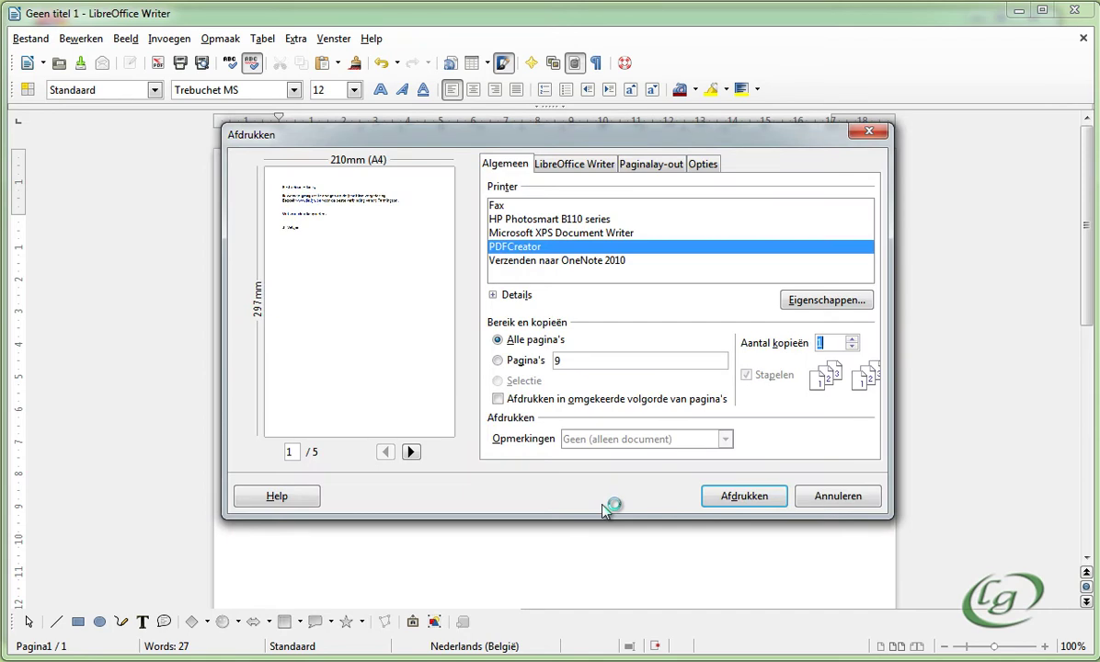
pyautogui.click(510, 218)
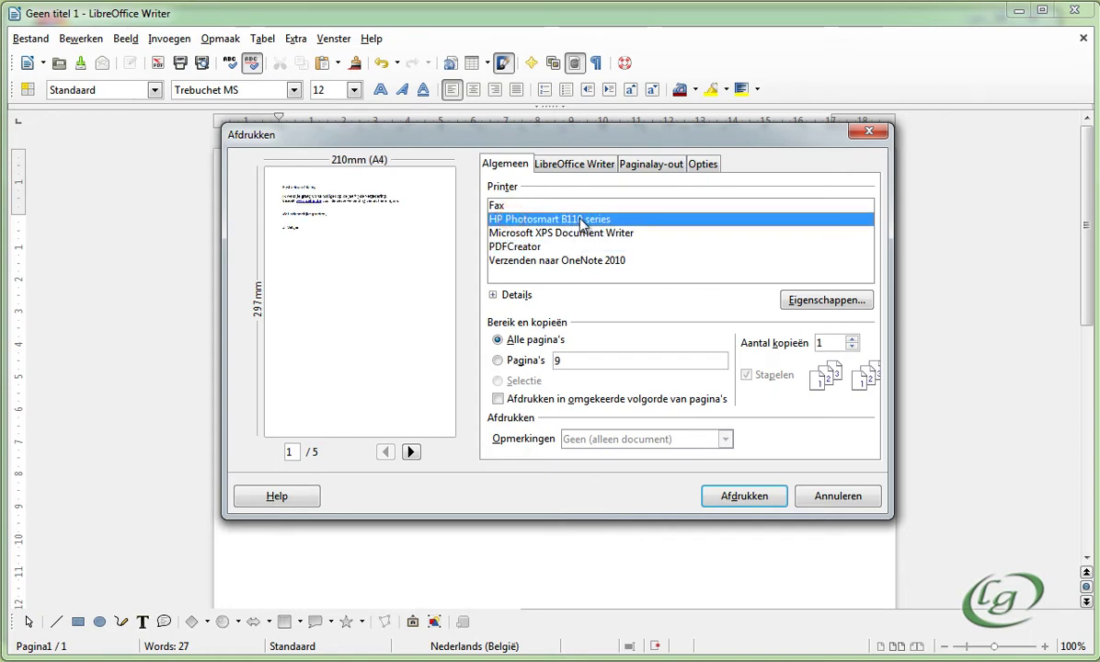
pyautogui.click(512, 248)
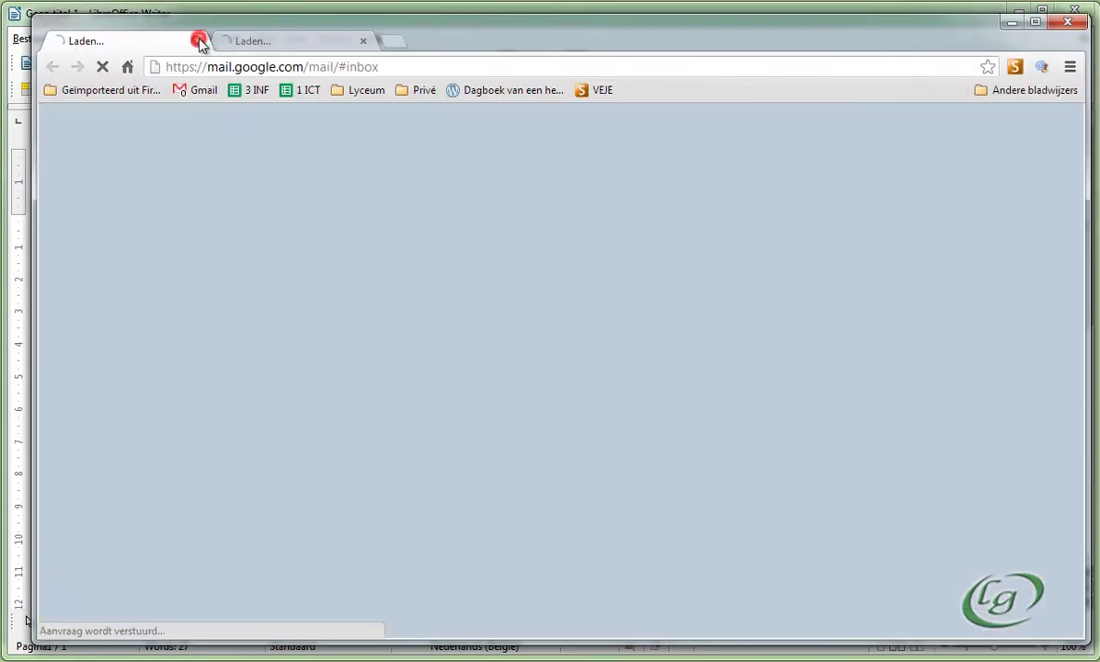
# - Search Google for "pdfcreator" in the web browser, view the pdfforge.org site and close the browser
pyautogui.click(196, 41)
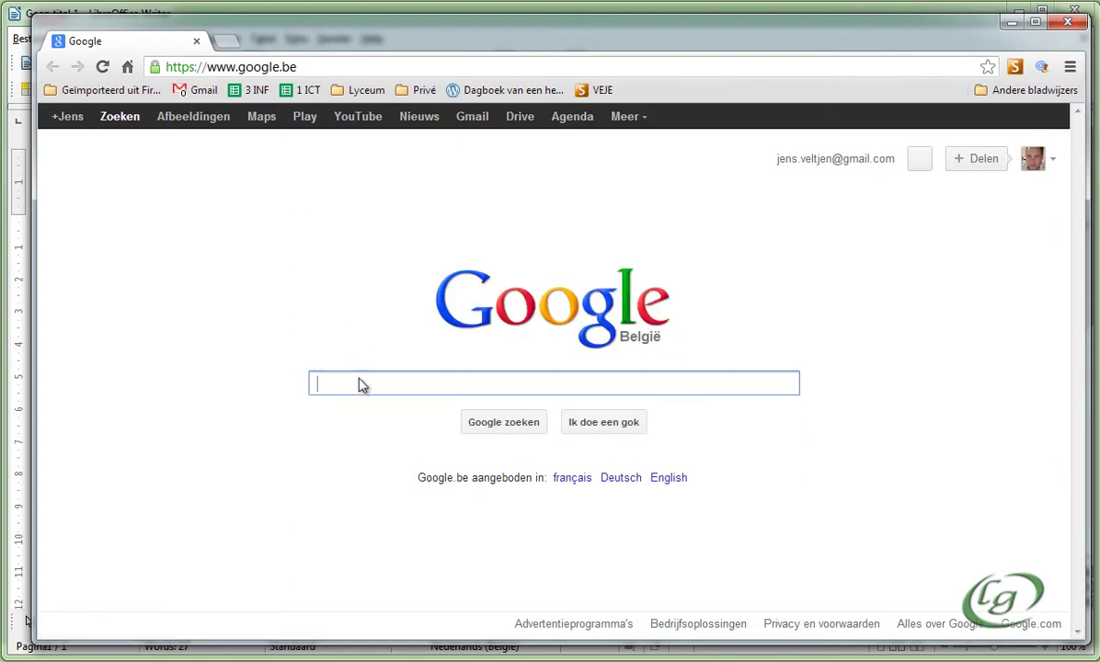
pyautogui.write('pd')
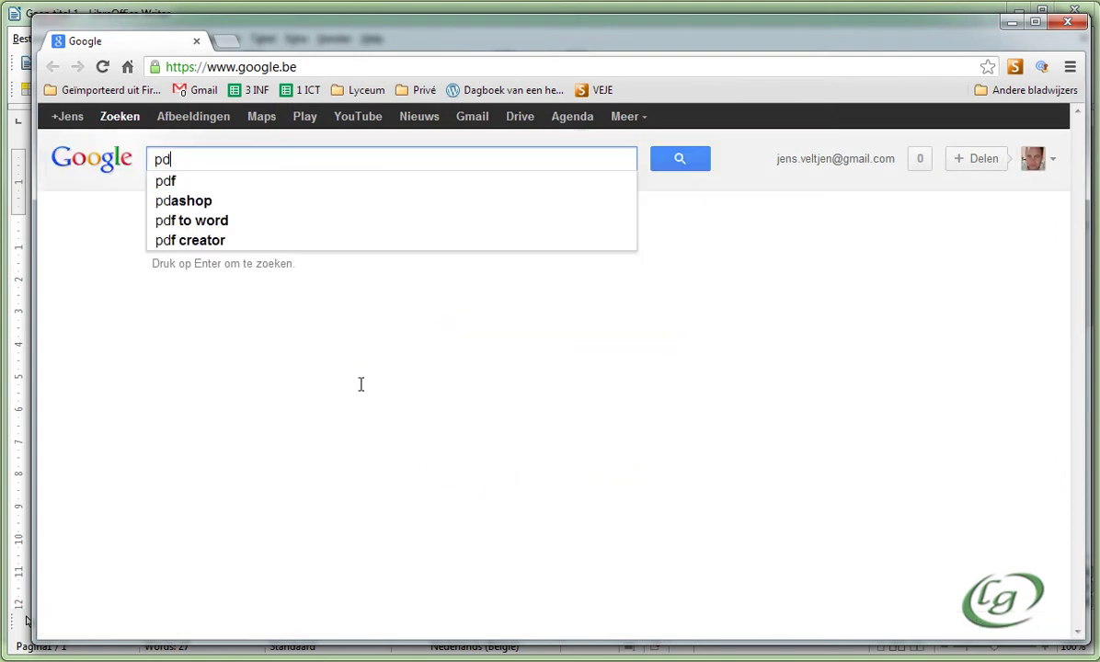
pyautogui.write('fcreator')
pyautogui.press('Return')
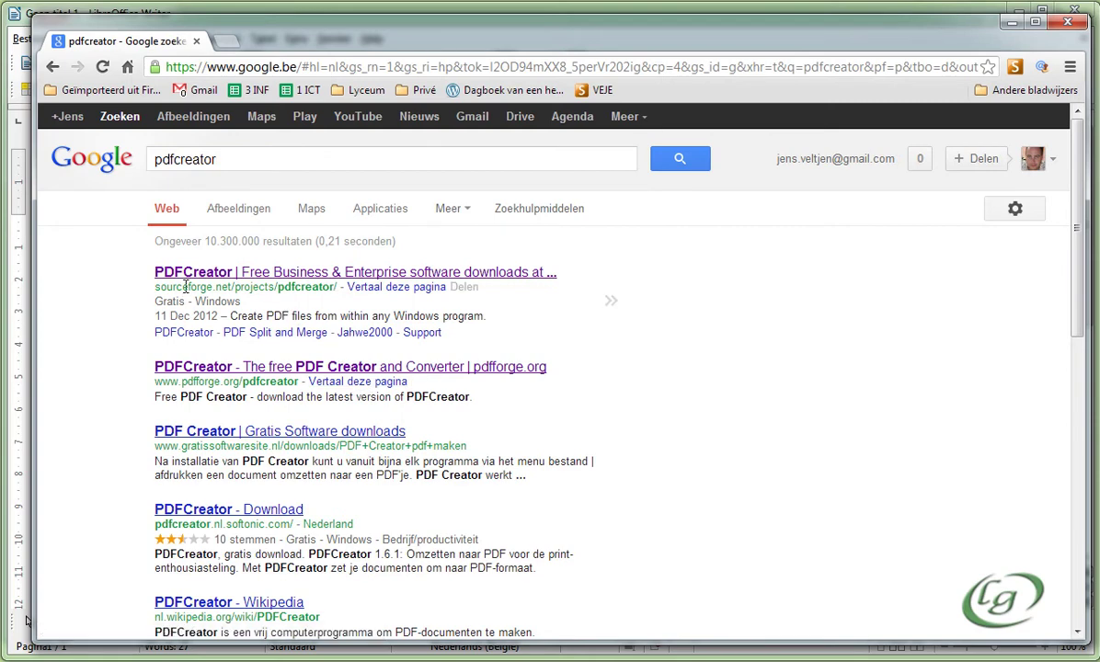
pyautogui.click(228, 367)
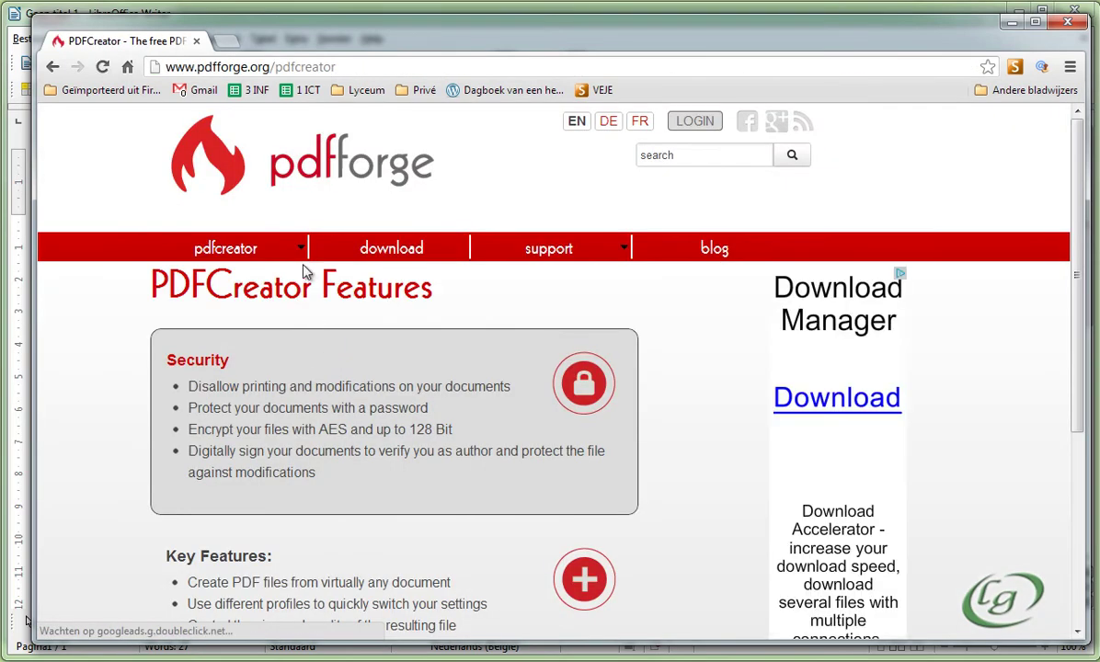
pyautogui.moveTo(228, 265)
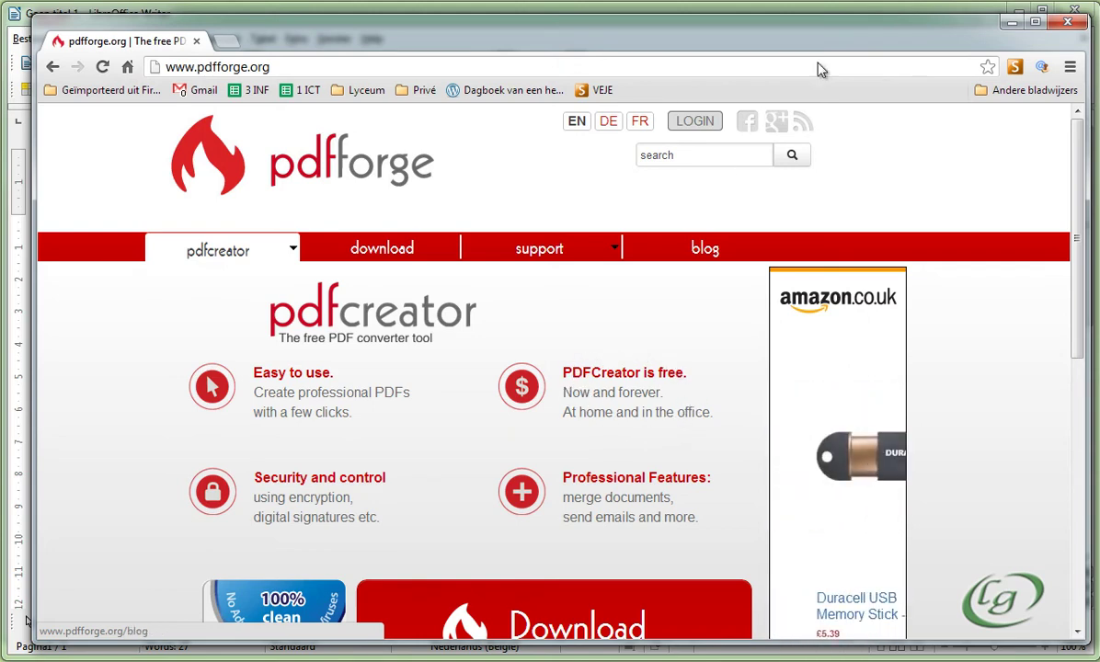
pyautogui.click(1067, 20)
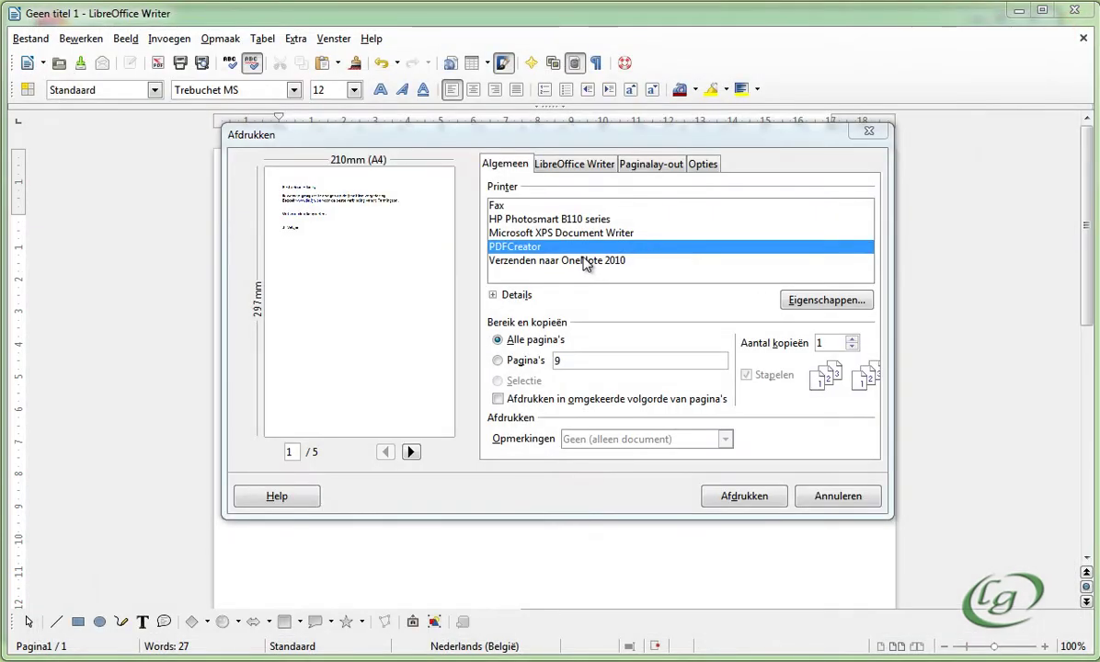
# - Send all pages of the letters to PDFCreator and set the PDF's document name to "brief"
pyautogui.click(747, 497)
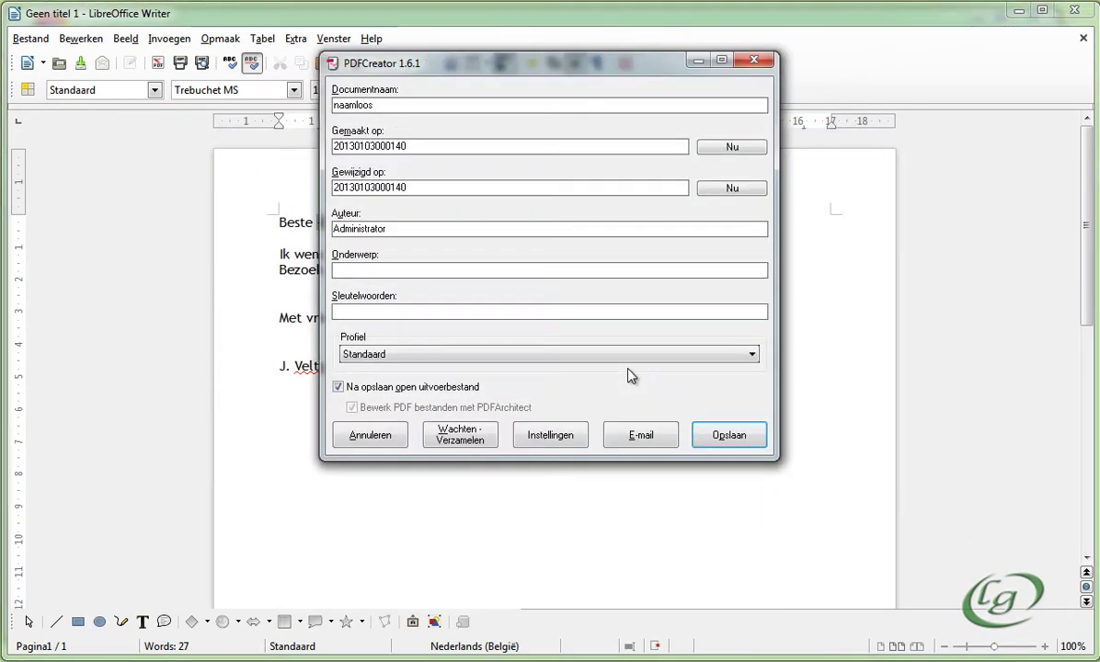
pyautogui.doubleClick(382, 104)
pyautogui.click(382, 105)
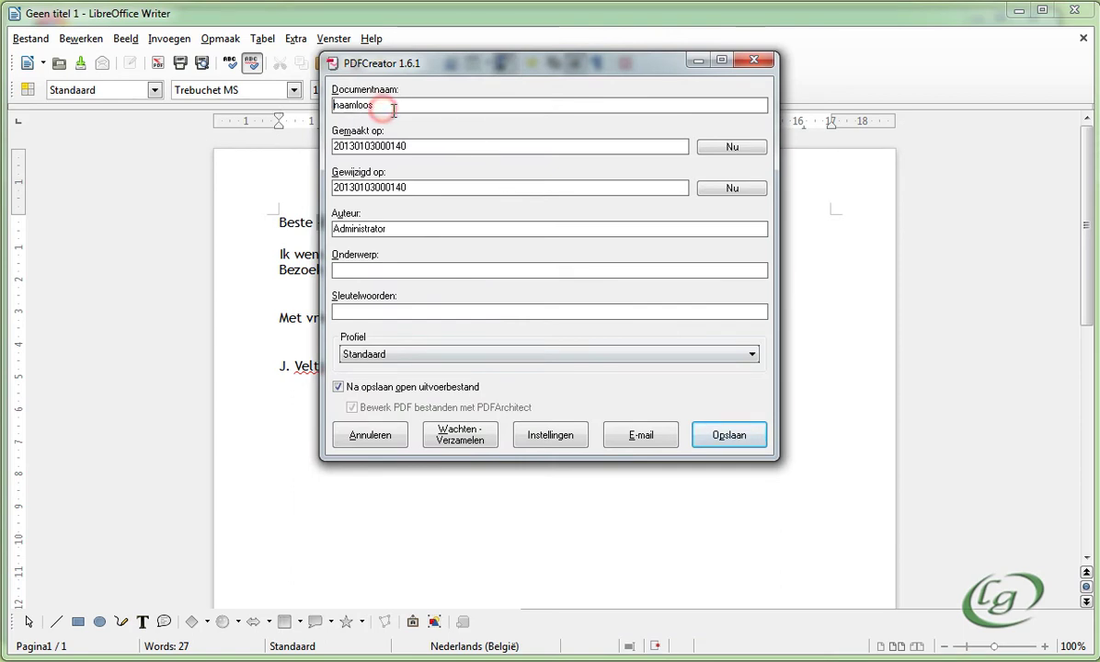
pyautogui.doubleClick(381, 105)
pyautogui.write('brie')
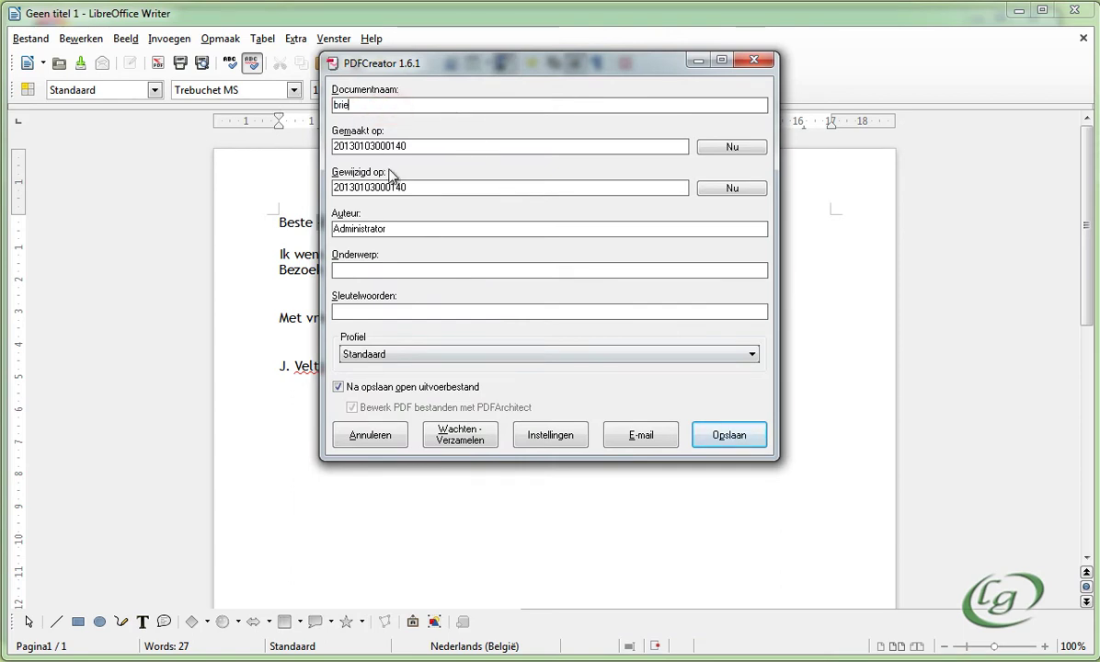
pyautogui.write('f')
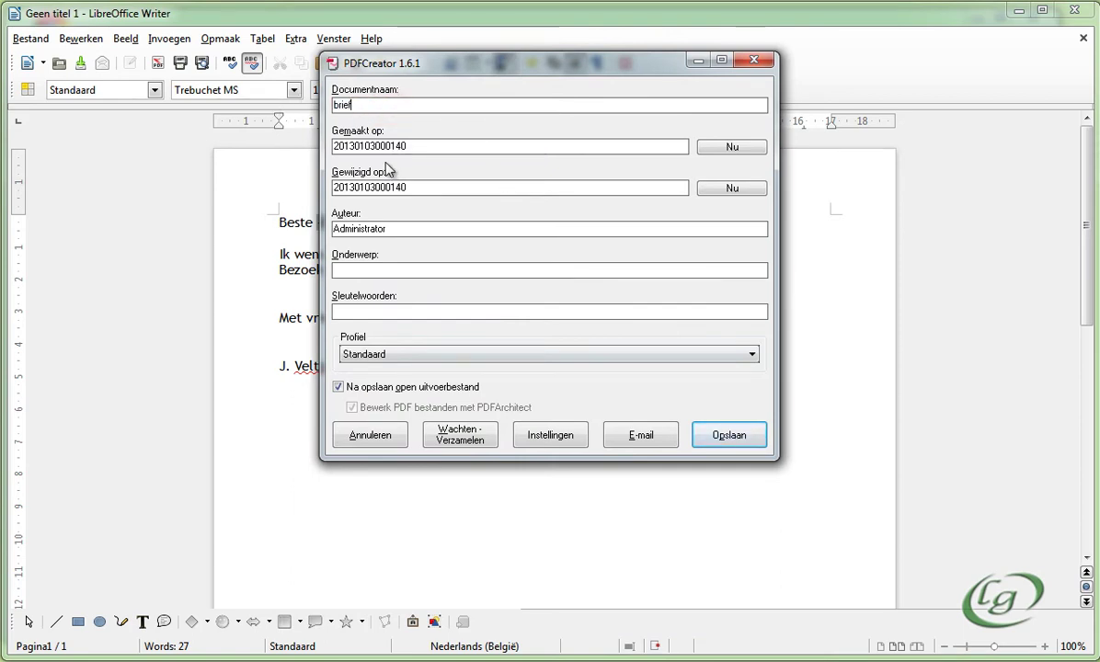
# - Save the PDF as "brief vergadering" in the Standaardbrief folder
pyautogui.click(732, 435)
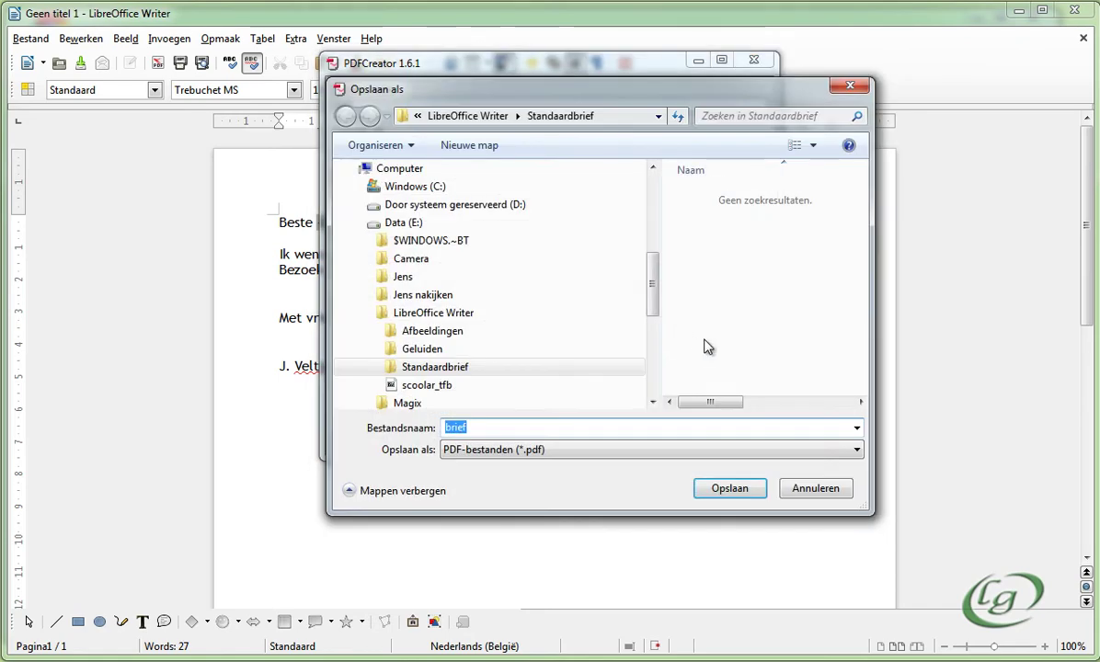
pyautogui.click(508, 430)
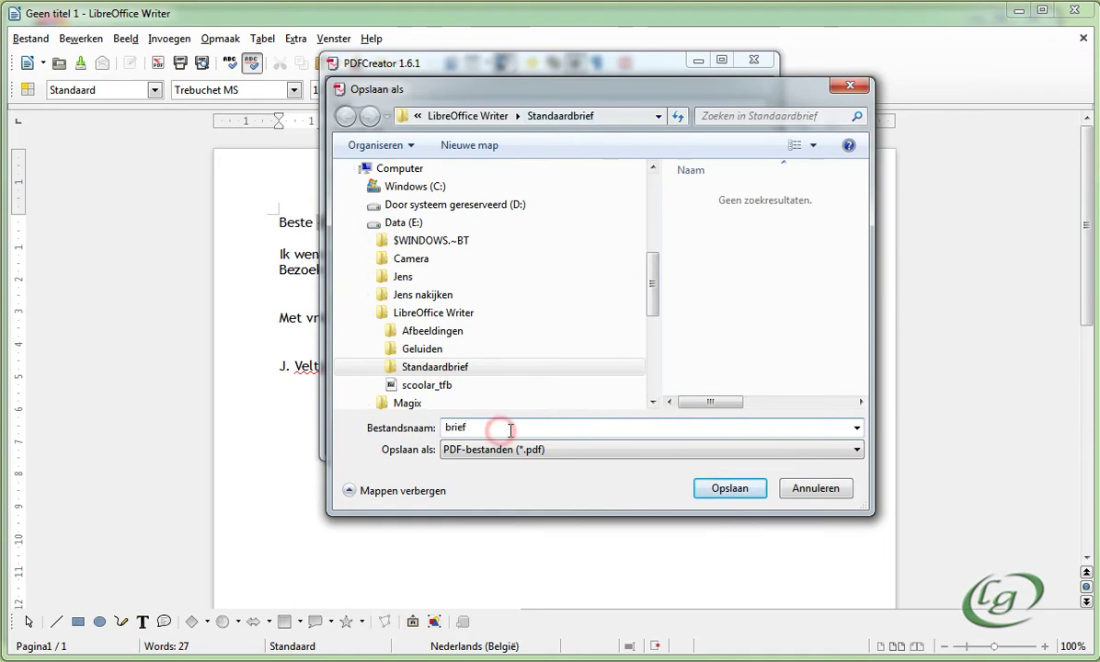
pyautogui.write('vergadering')
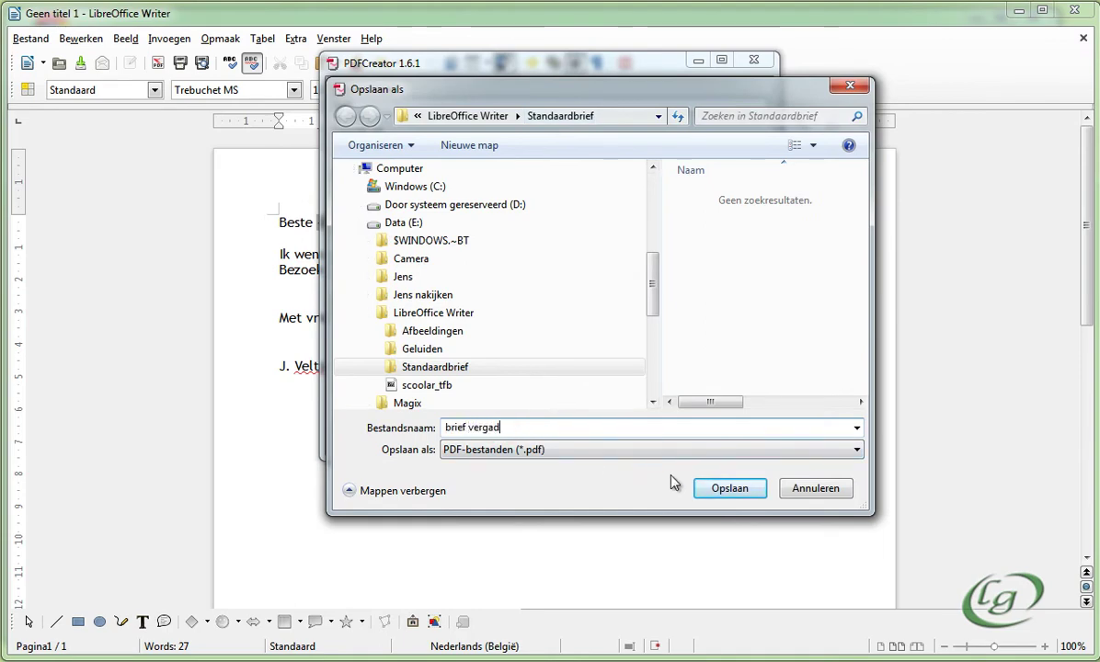
pyautogui.click(730, 489)
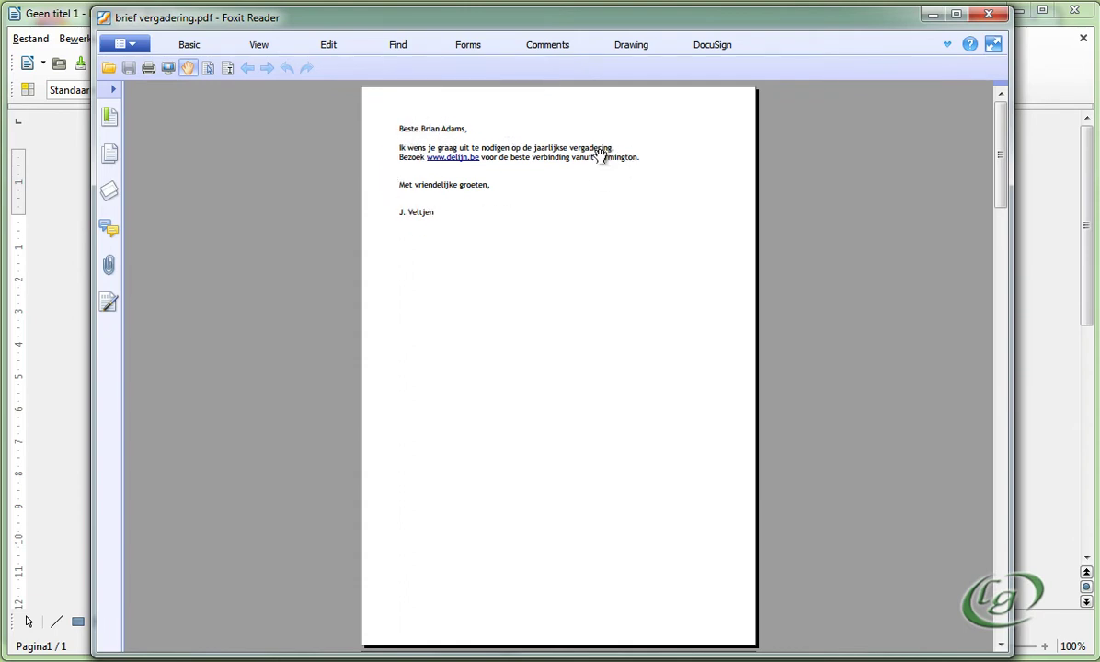
# - Show the page thumbnails of the merged PDF and view the letter on page 2
pyautogui.click(109, 157)
pyautogui.click(179, 278)
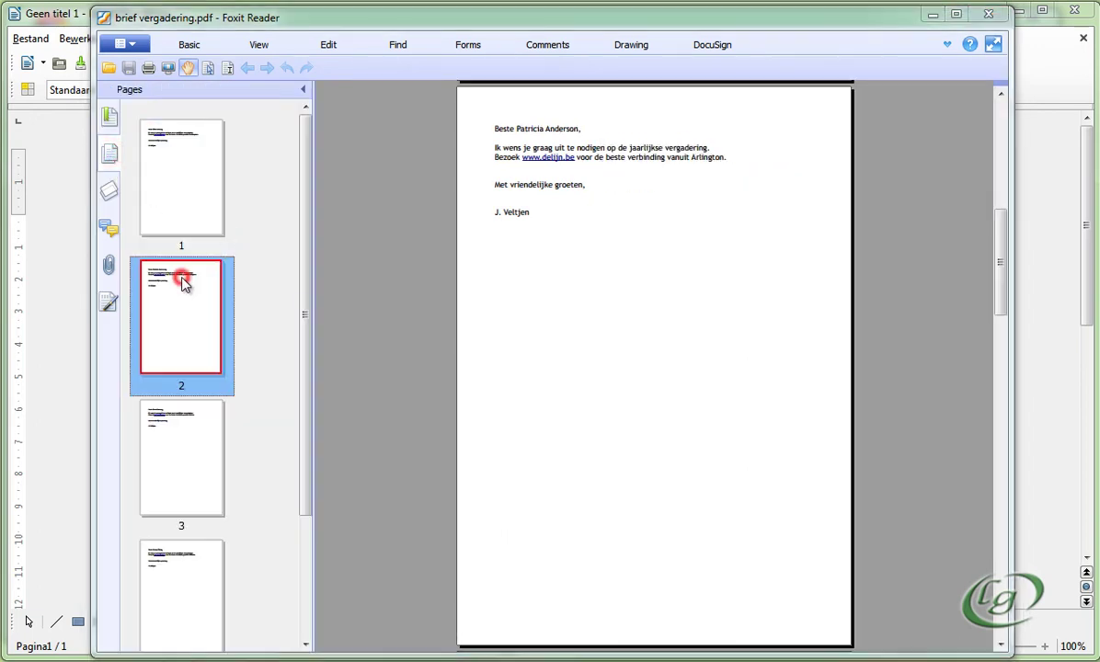